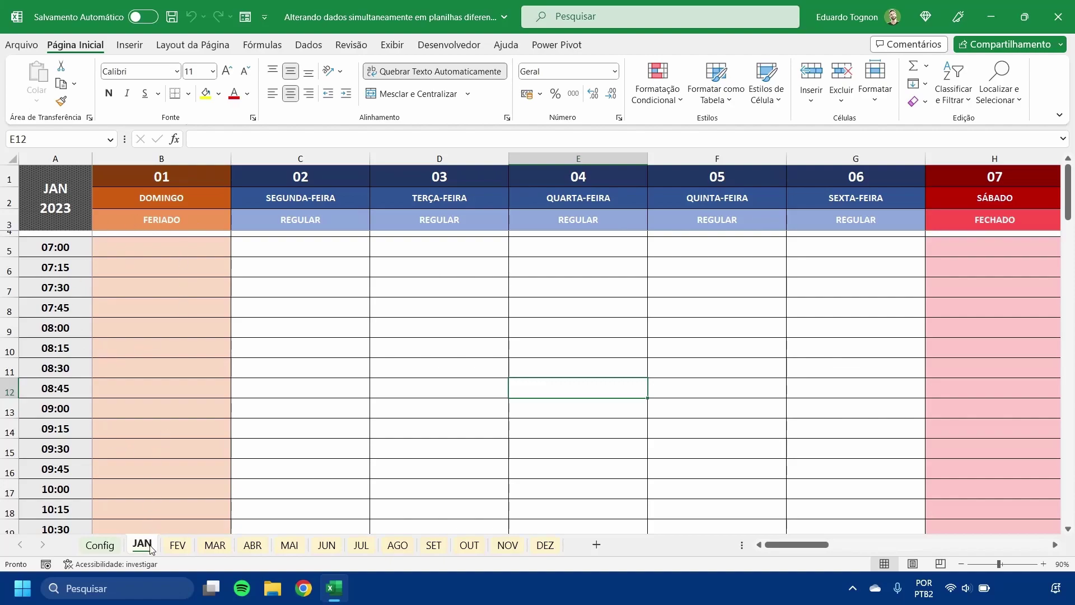
Browse the FEV, MAR and ABR month sheets and return to JAN
click(177, 545)
click(215, 545)
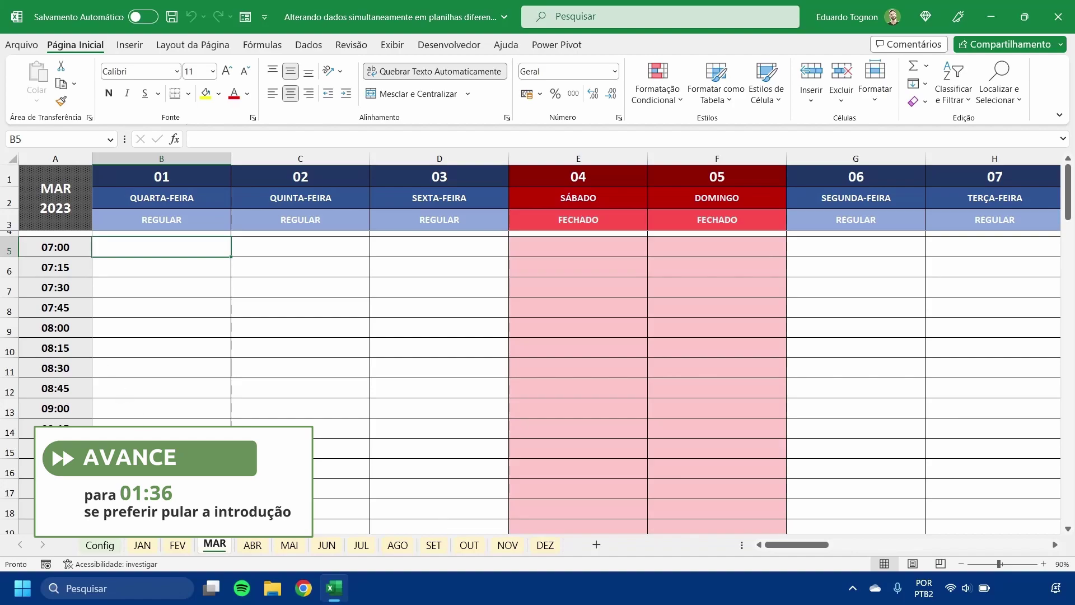
click(142, 550)
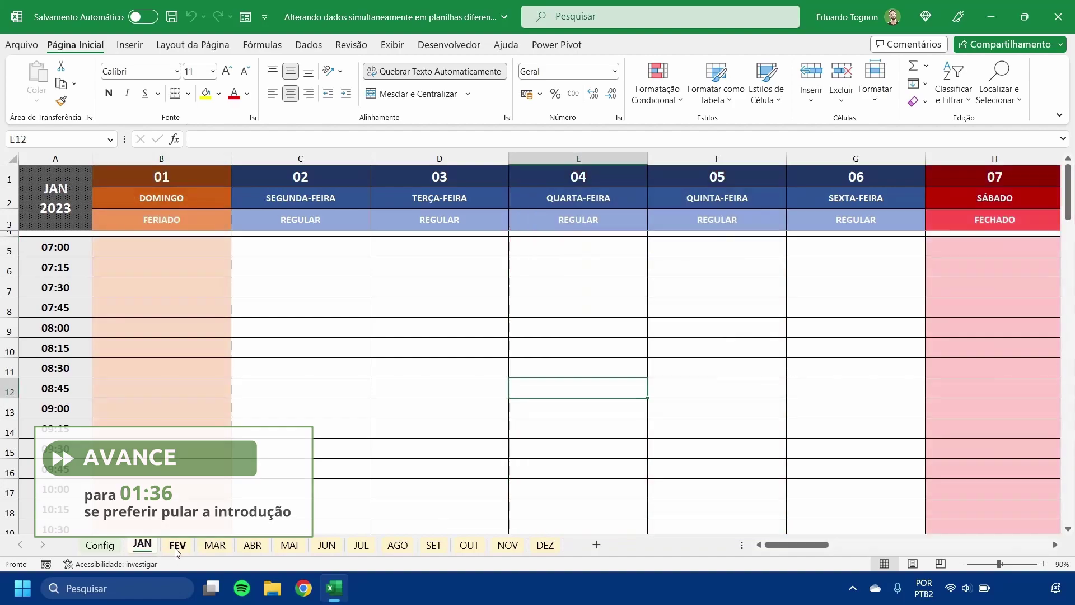
click(177, 551)
click(215, 551)
click(253, 550)
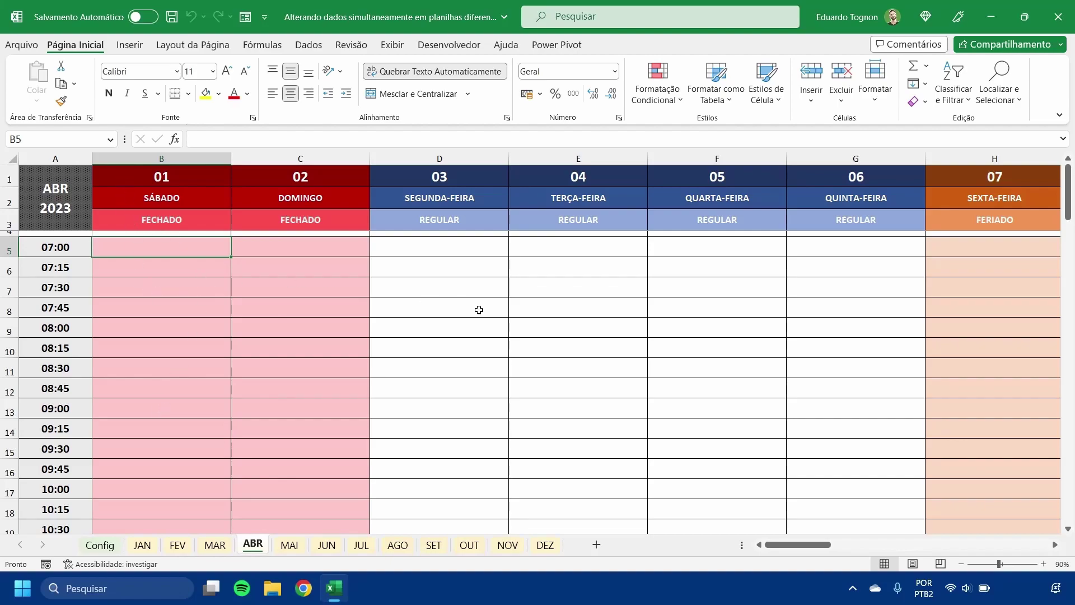
click(148, 547)
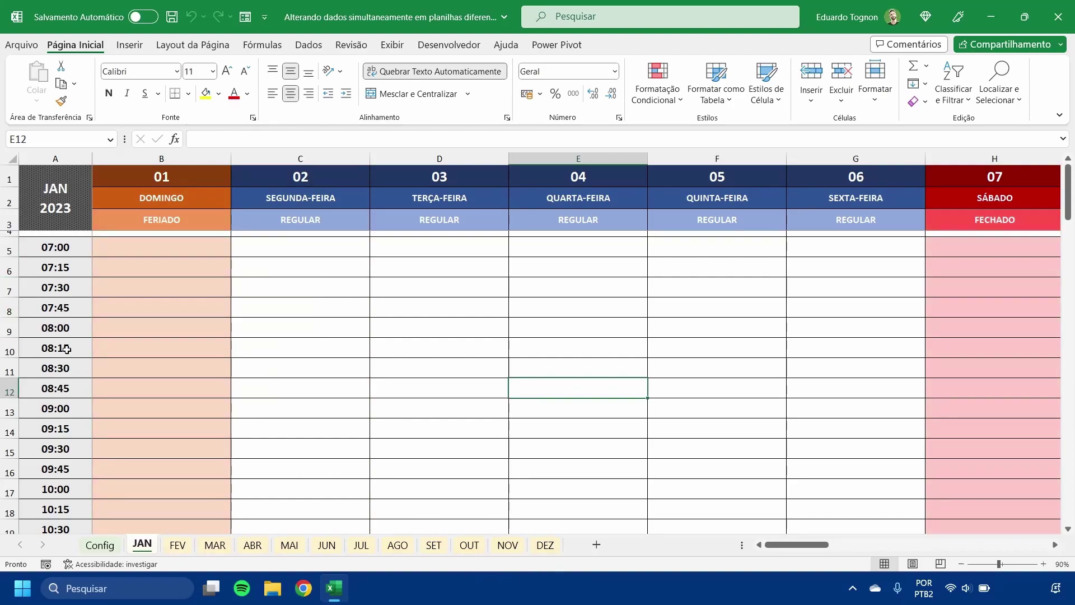
Select JAN's time cells from 07:00 down to 09:15, comparing FEV and MAR
click(52, 253)
click(56, 285)
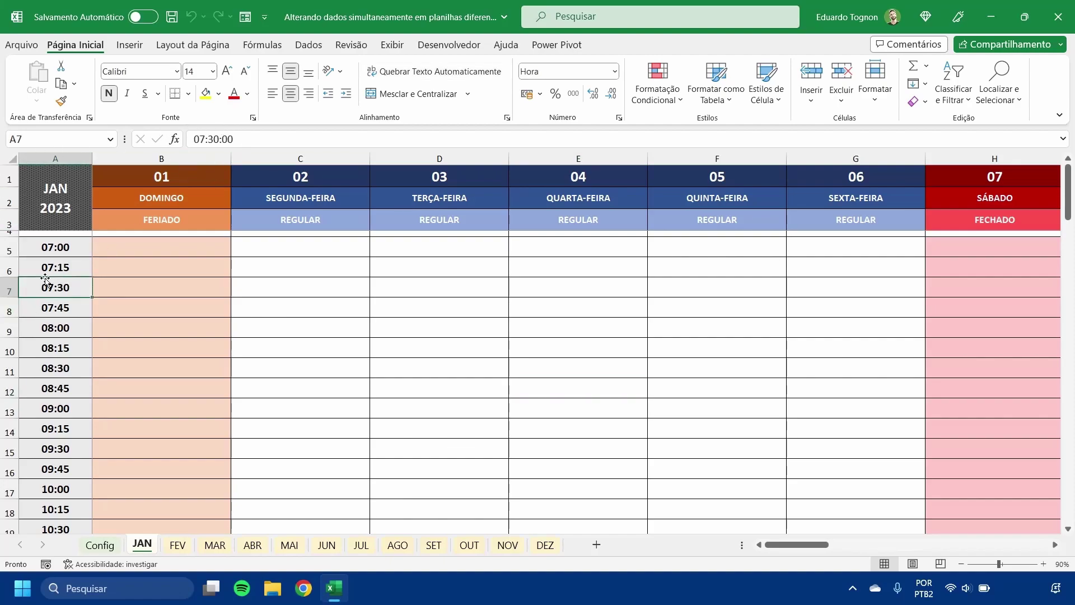
drag(53, 246, 56, 347)
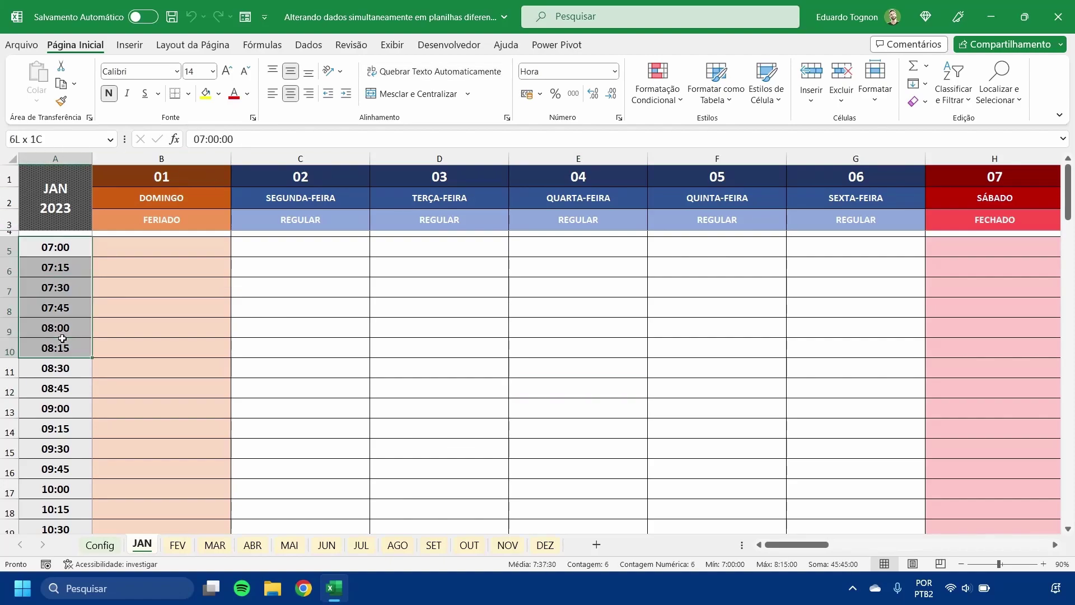
click(180, 545)
click(216, 543)
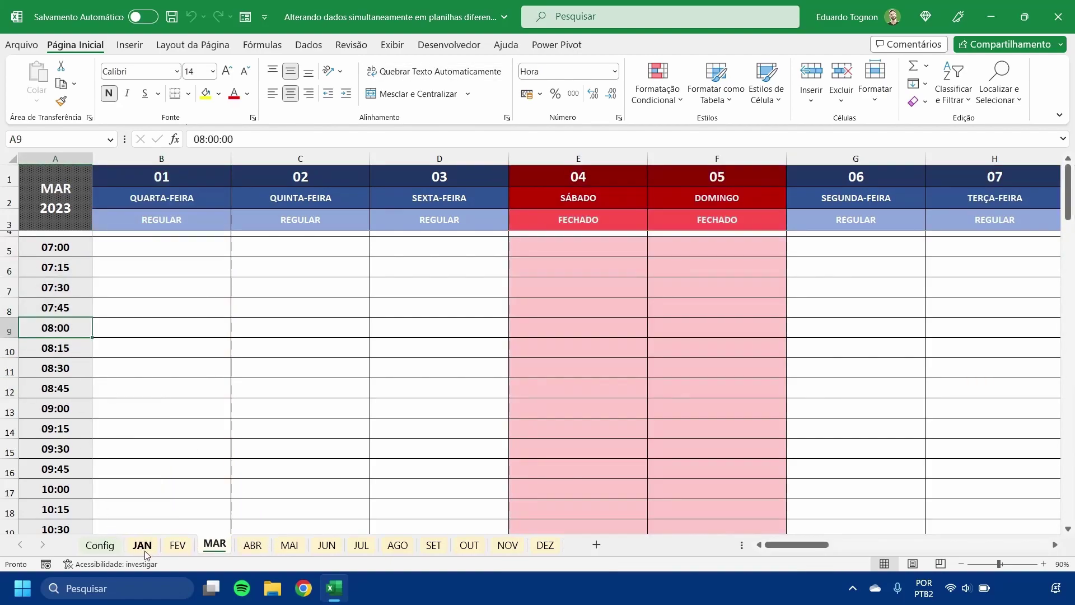
click(144, 545)
click(52, 247)
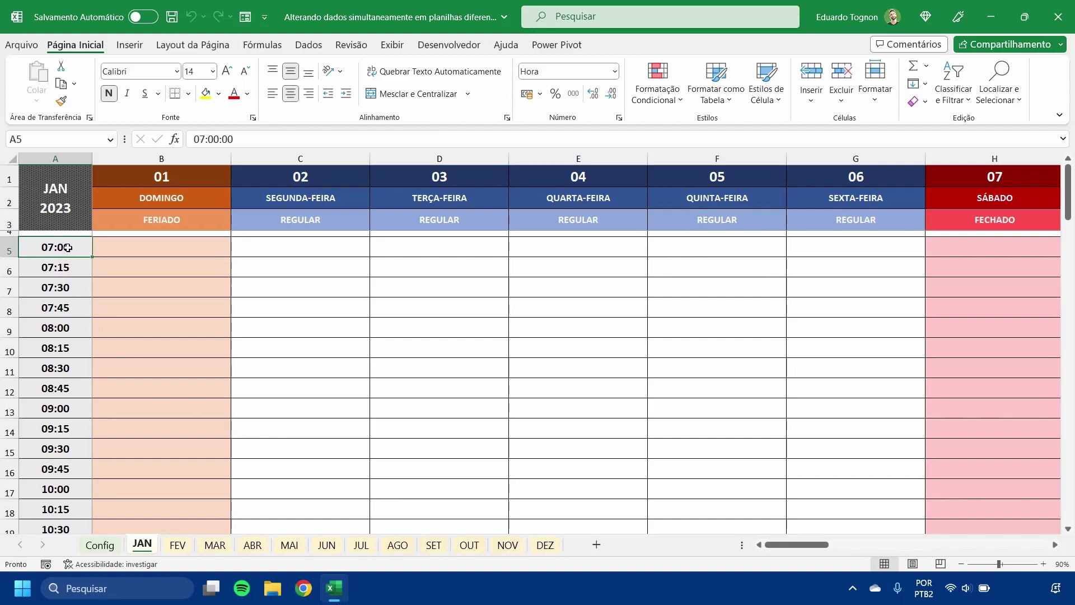
drag(66, 247, 67, 429)
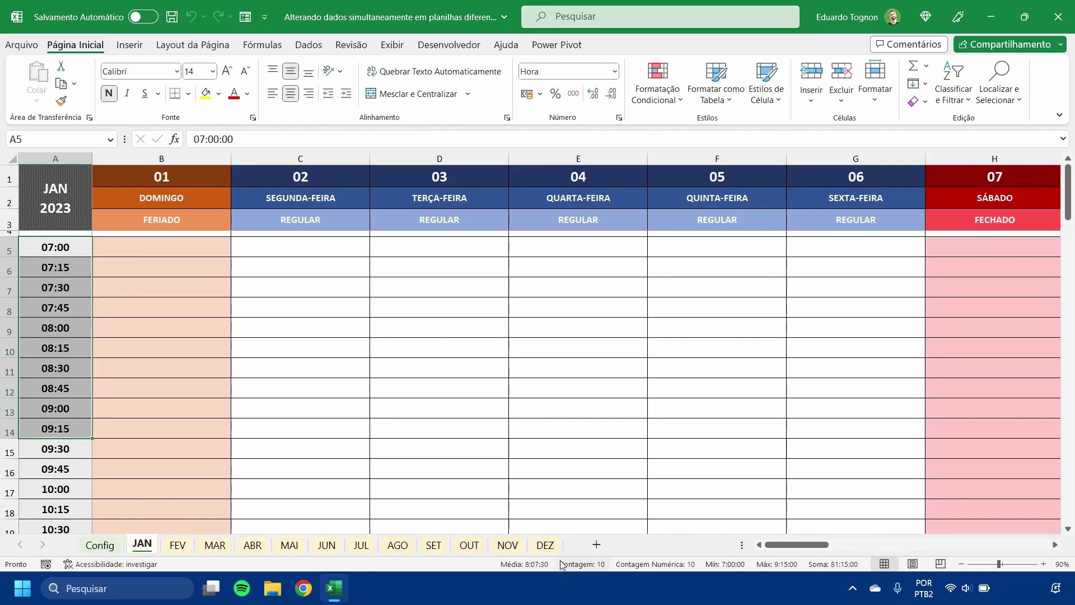
click(49, 269)
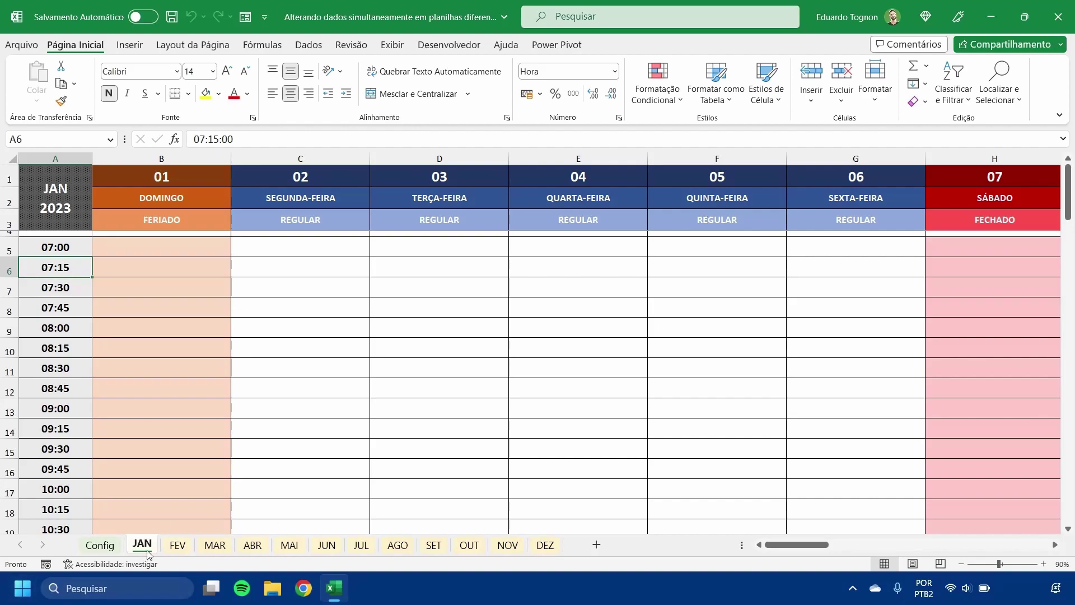
Group the FEV, MAR and ABR sheets together with JAN
ctrl+click(177, 546)
ctrl+click(215, 546)
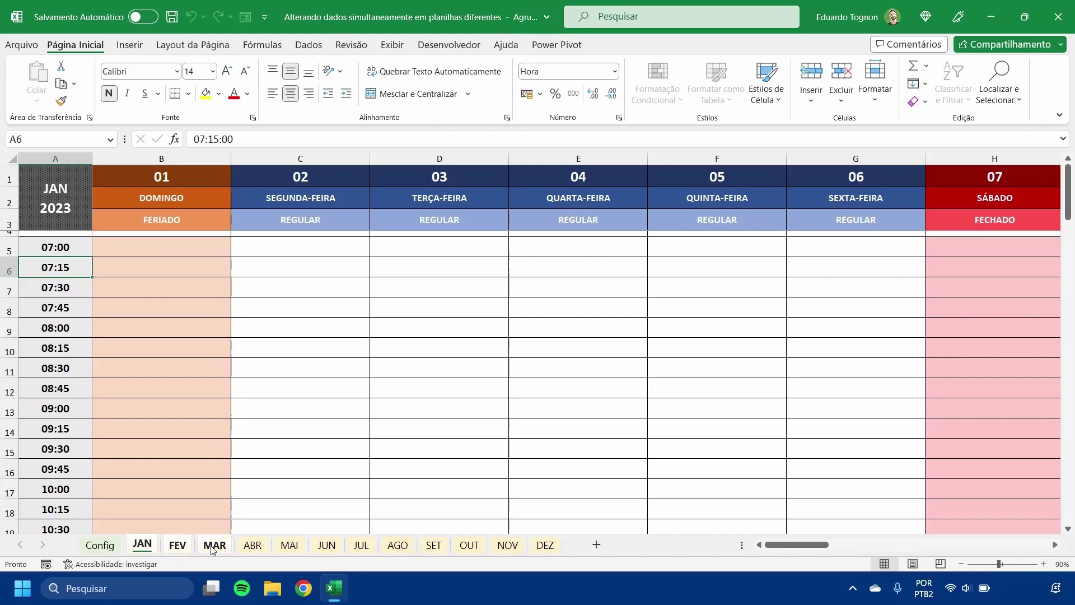
ctrl+click(253, 546)
Browse the grouped JAN to ABR sheets, ending on ABR 2023
click(250, 549)
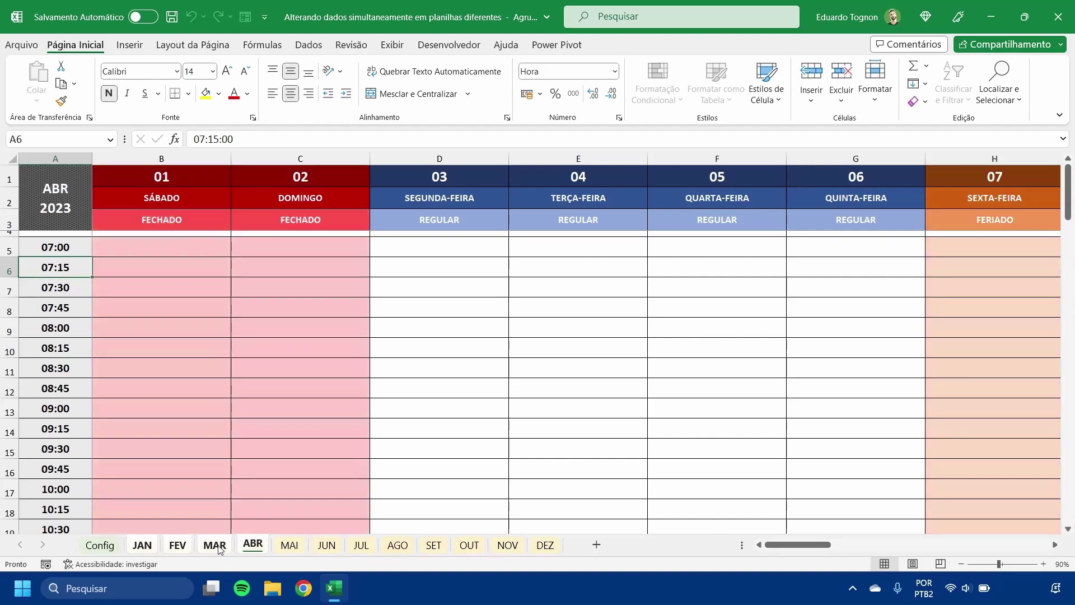
key(ctrl+Page_Up)
key(ctrl+Page_Up)
key(ctrl+Page_Up)
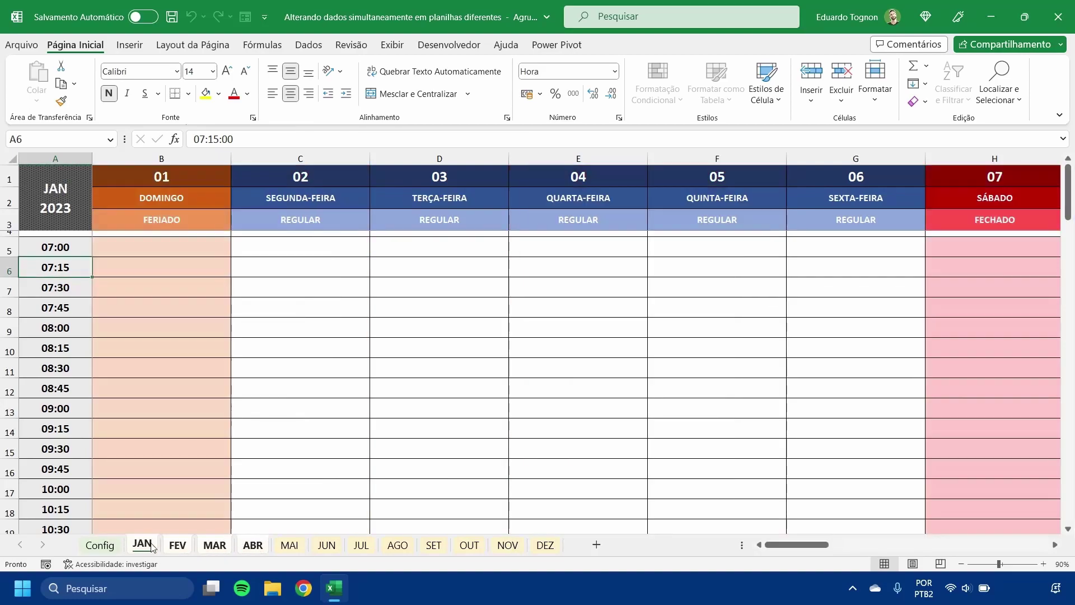
click(215, 546)
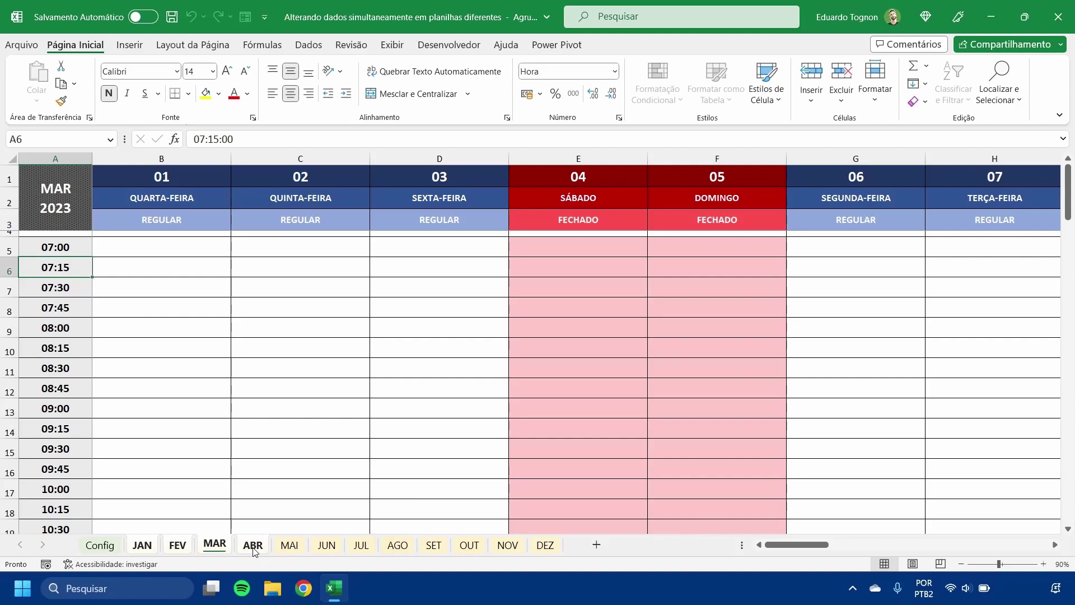
click(147, 552)
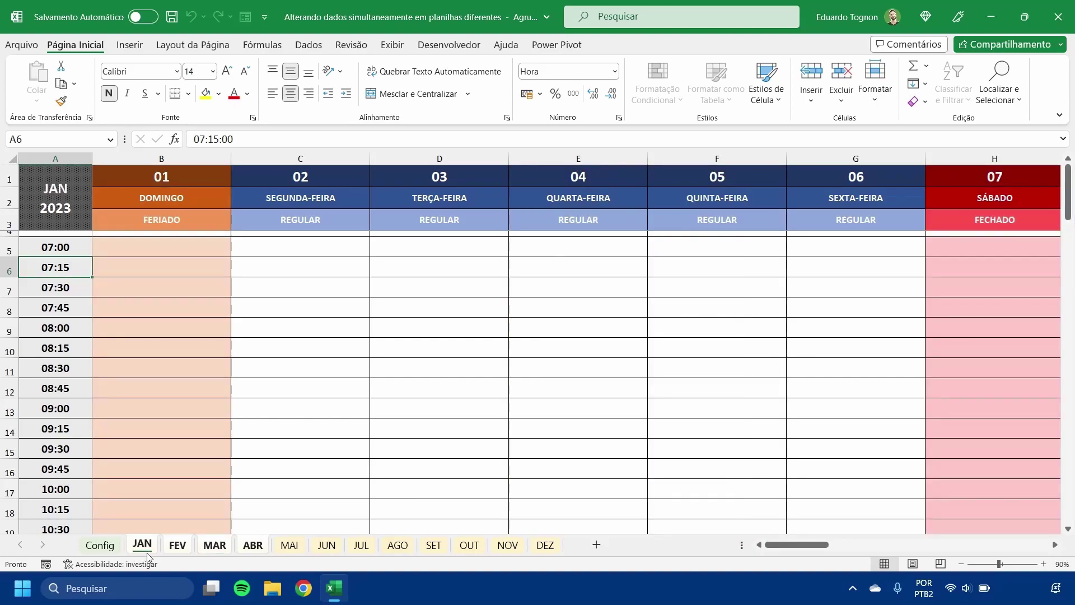
click(177, 547)
click(215, 546)
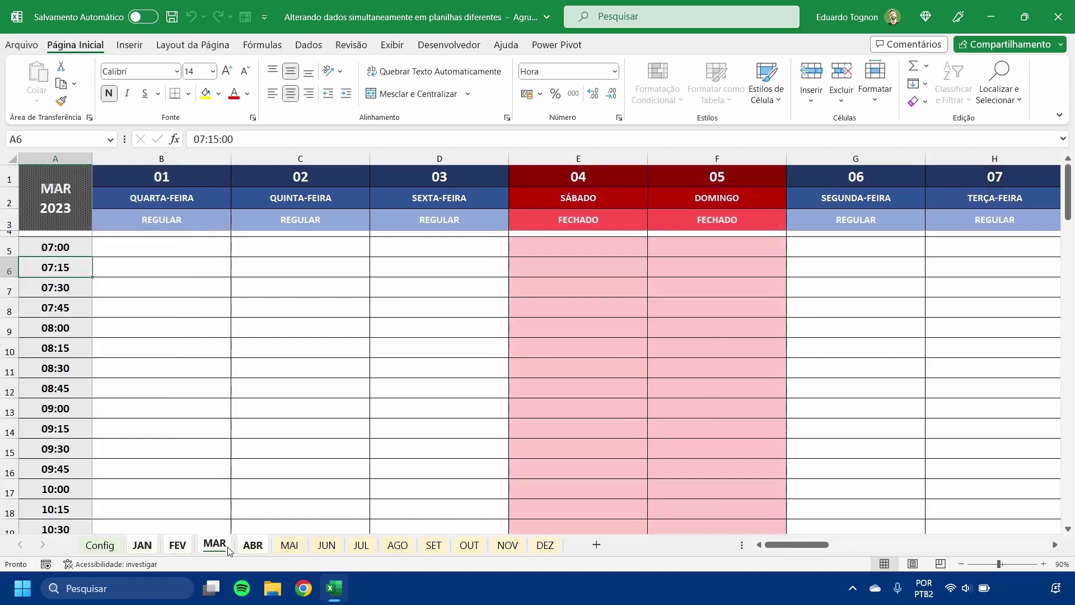
click(251, 547)
click(142, 546)
click(177, 546)
click(215, 546)
click(251, 547)
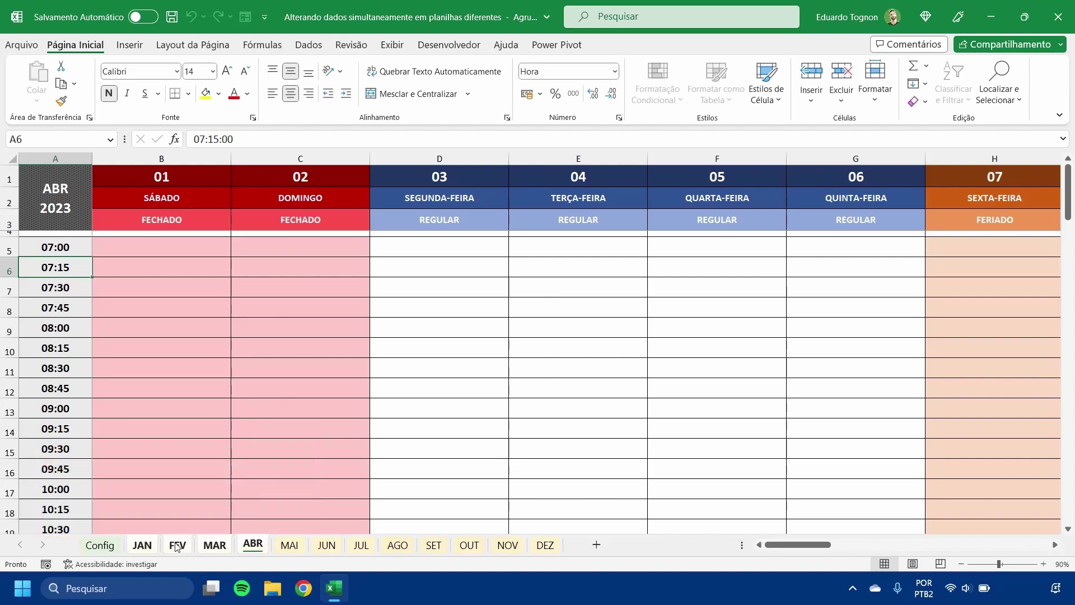
Ungroup the month sheets from the FEV tab menu and return to JAN
ctrl+click(176, 546)
right_click(176, 546)
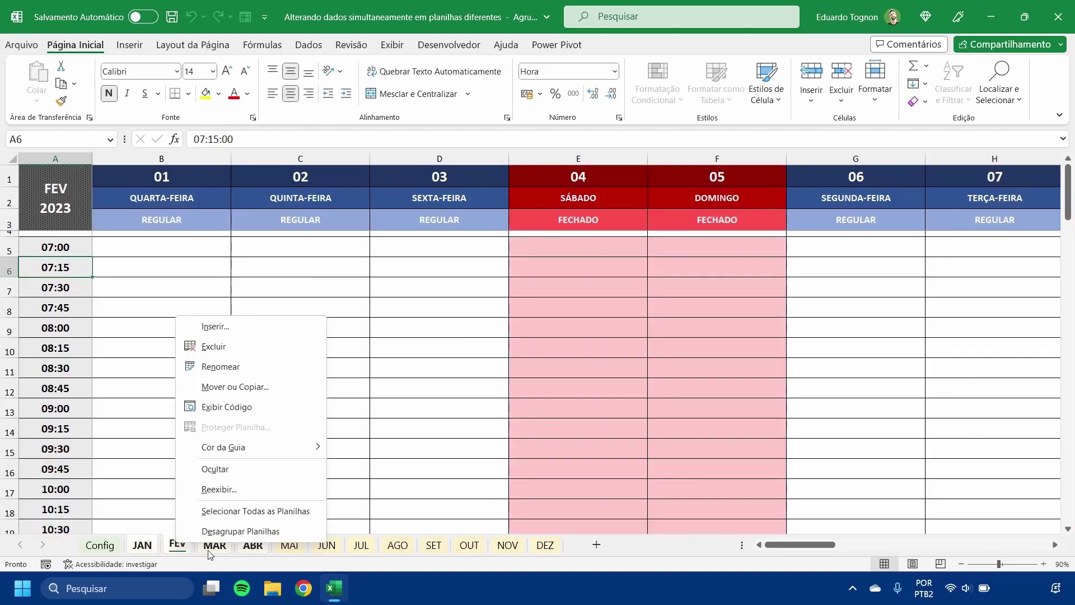
click(230, 531)
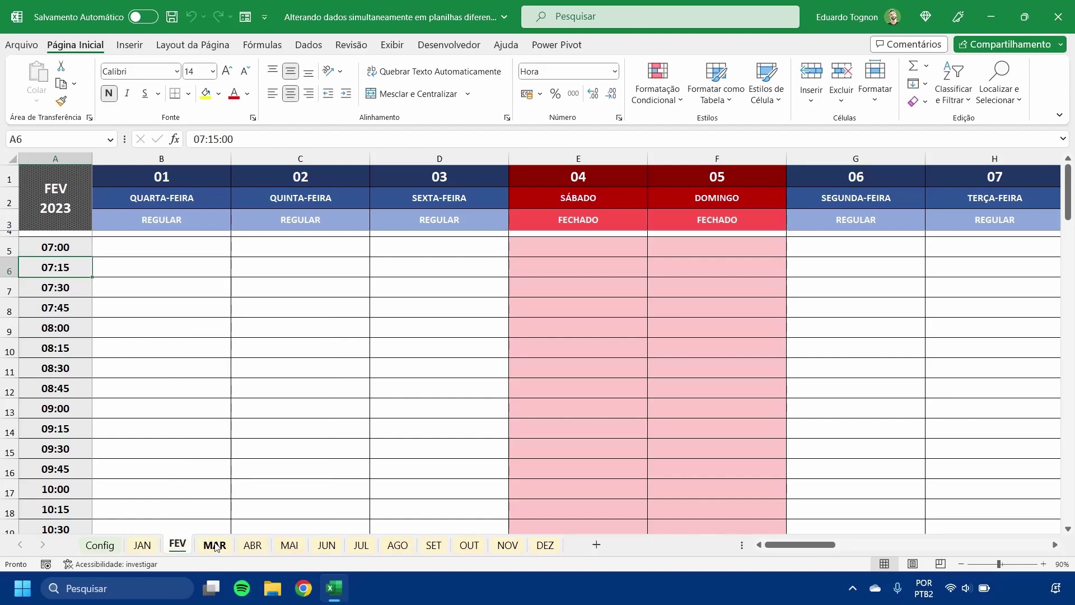
click(142, 545)
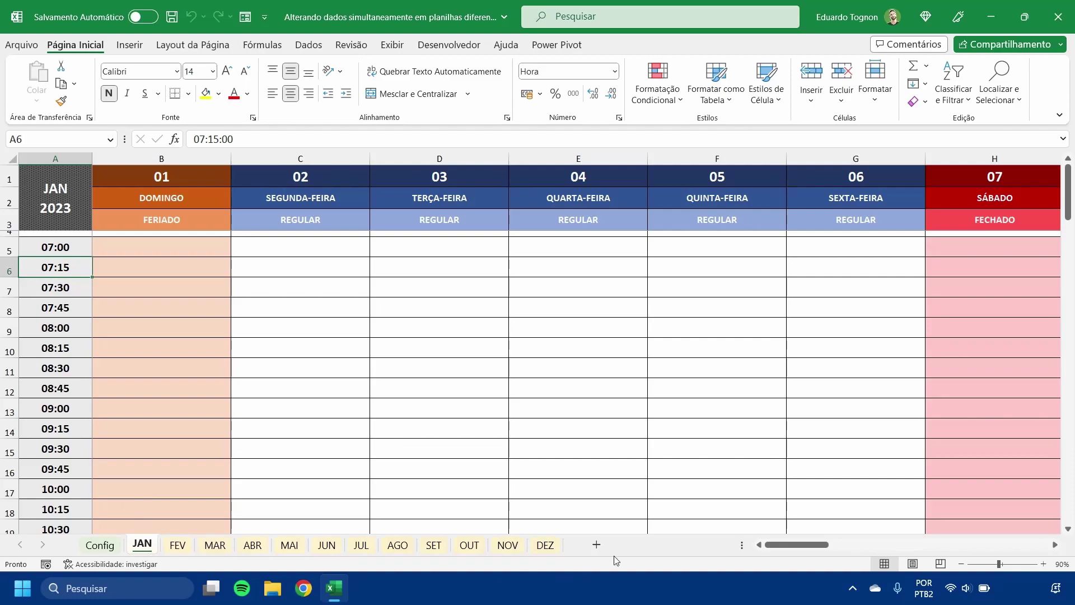
shift+click(545, 546)
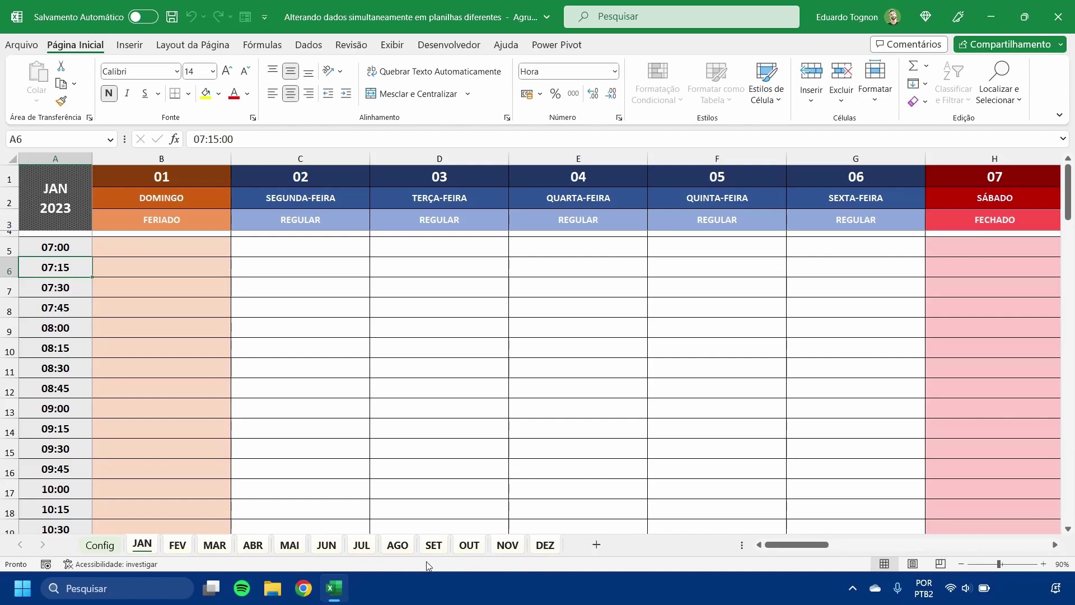
click(177, 545)
click(214, 545)
click(253, 545)
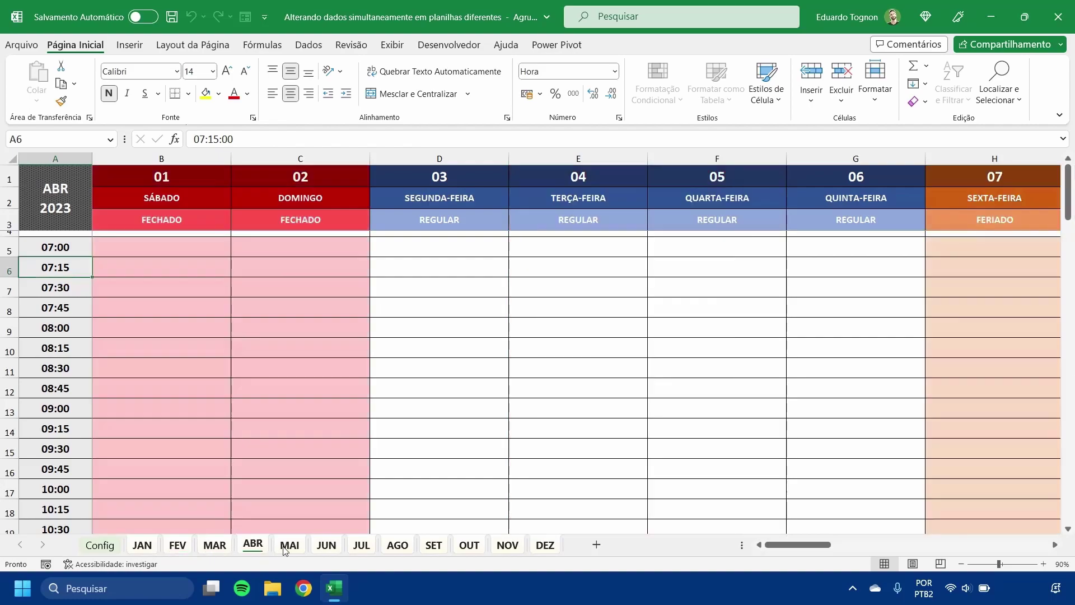
click(289, 545)
click(147, 548)
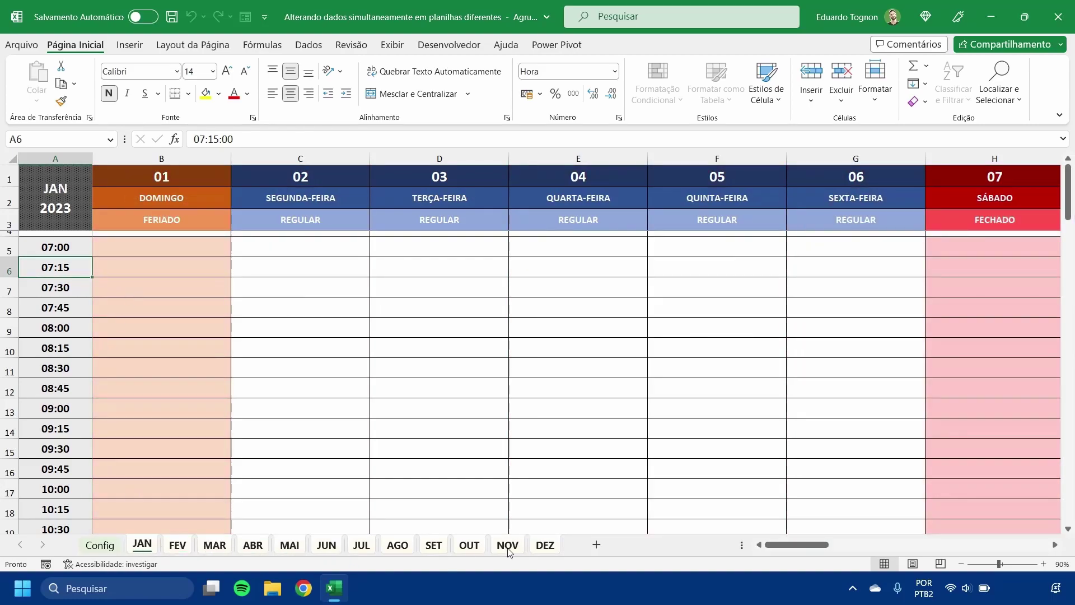
click(59, 248)
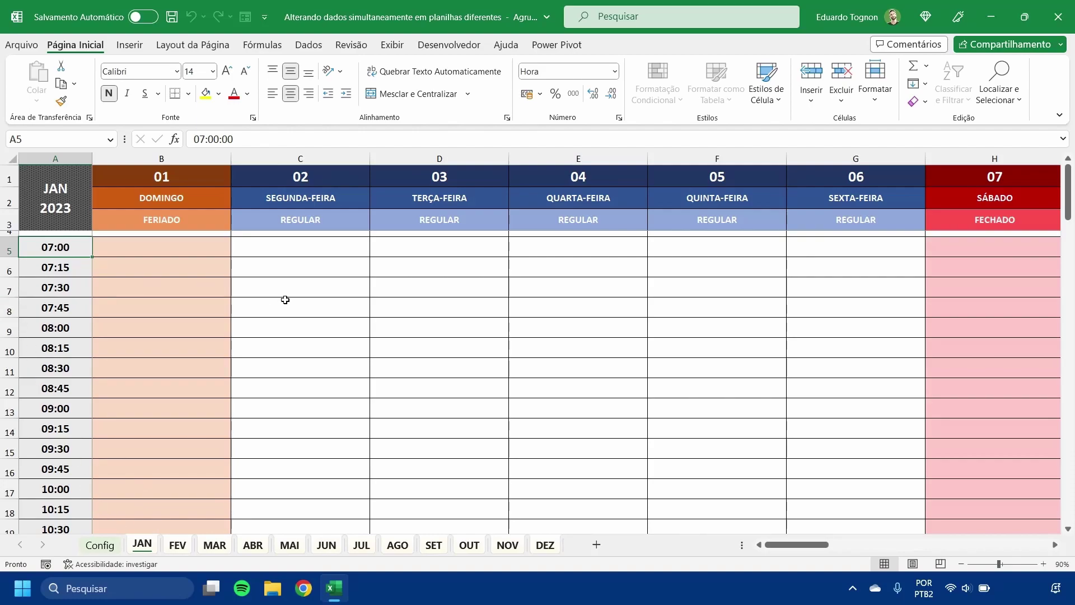
Enter 08:00 in A5 and 08:30 in A6, then select both cells
text(08)
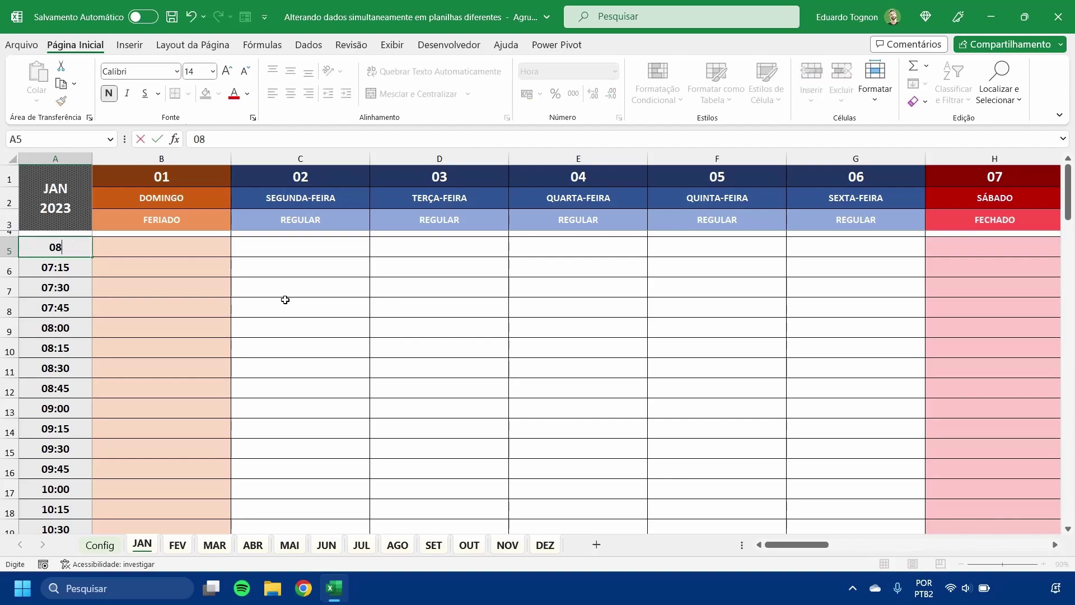
text(:)
text(00)
key(Return)
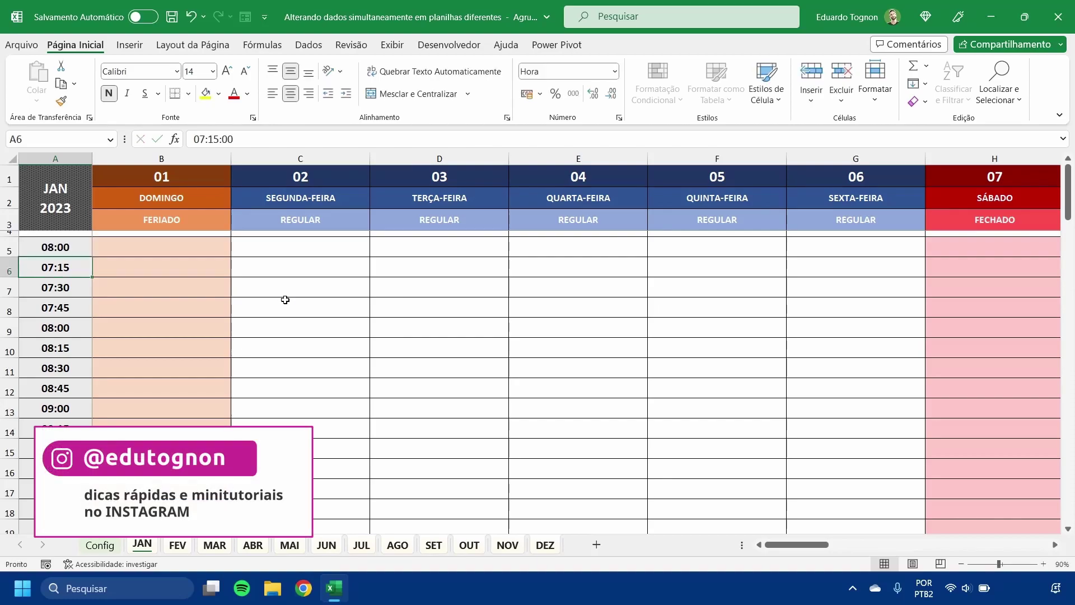
text(08)
text(:30)
key(Return)
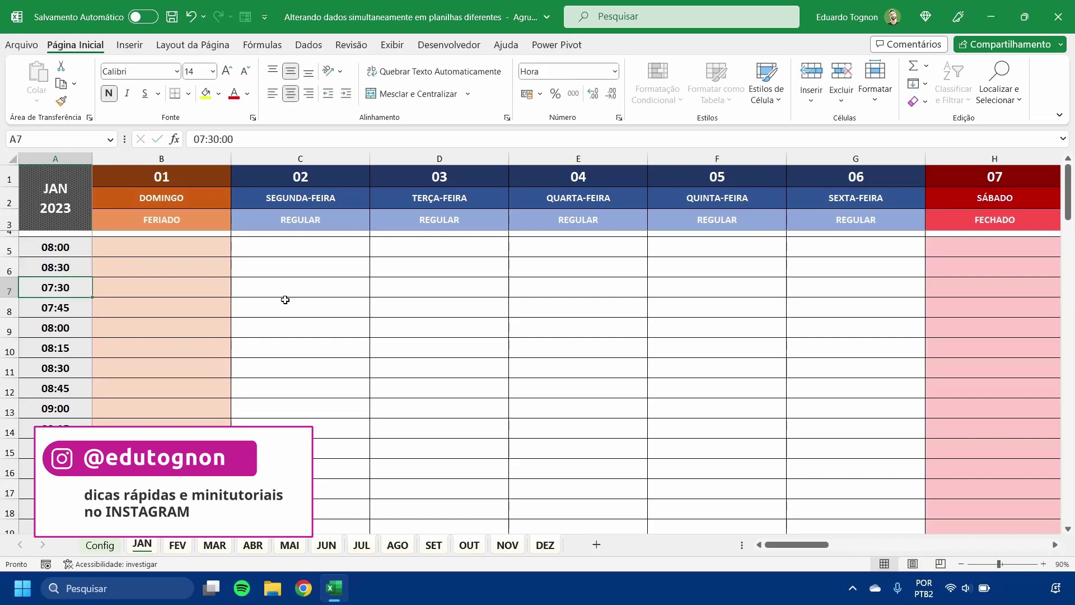
drag(77, 244, 78, 270)
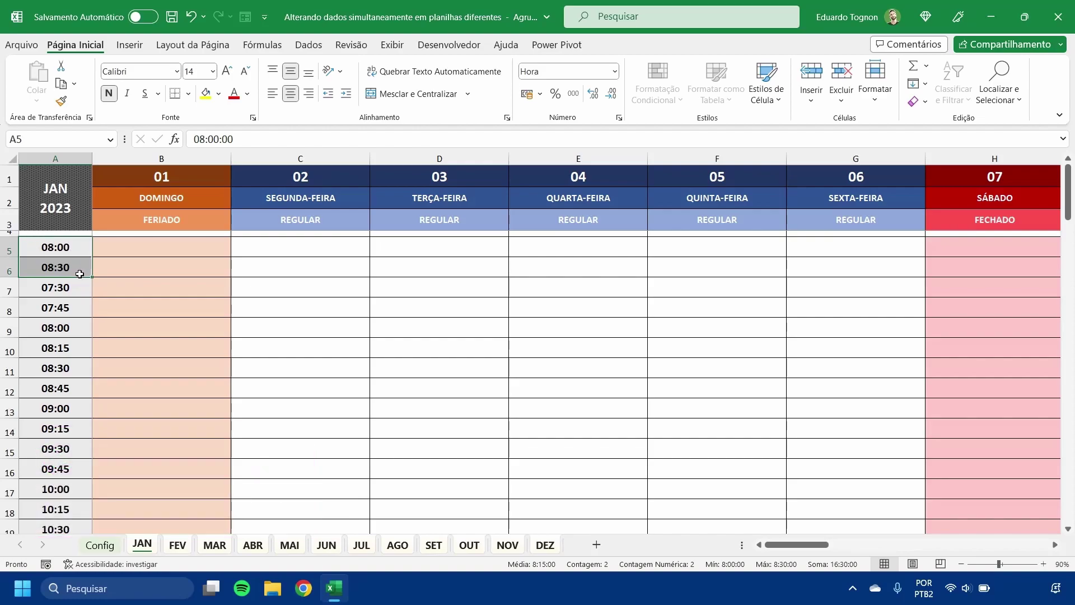
Fill half-hour times down to 18:00 in A25 and clear the old times in A26:A45
mouse_move(91, 278)
mouse_down()
mouse_move(76, 539)
mouse_move(46, 458)
mouse_up()
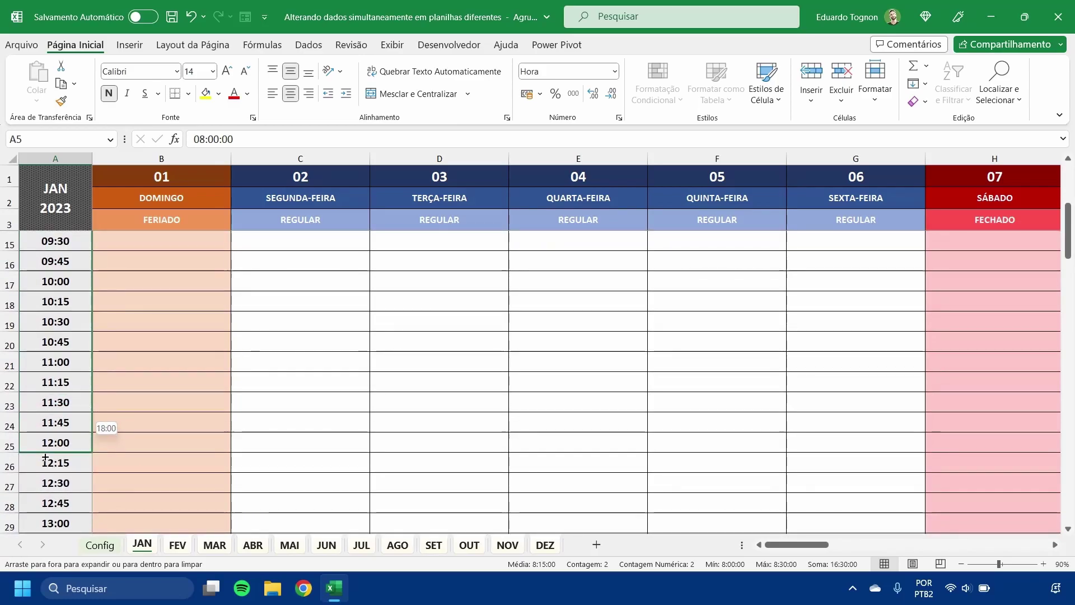
drag(45, 458, 45, 458)
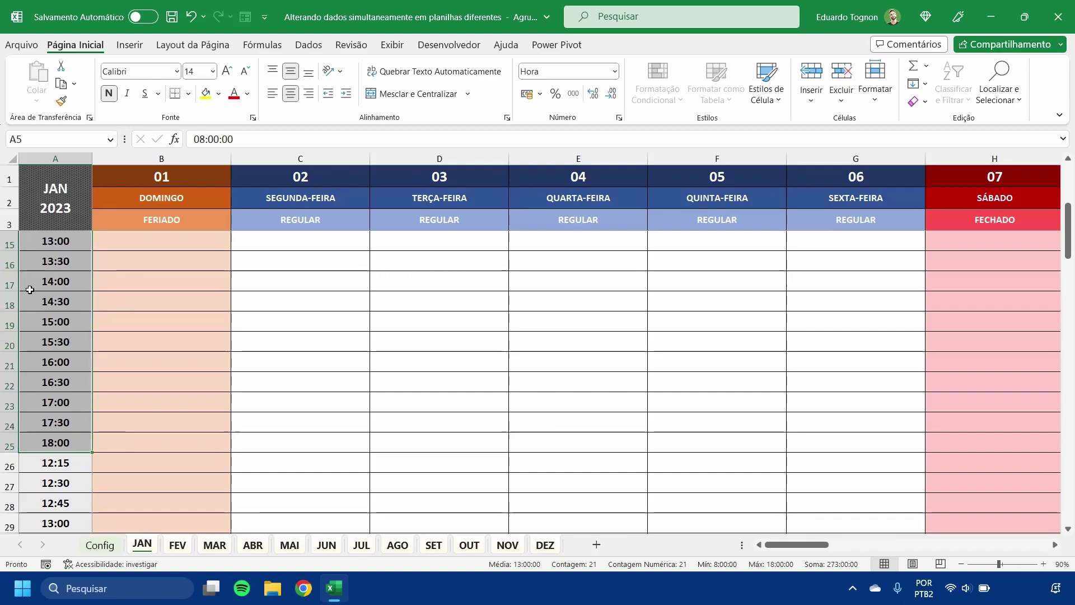
scroll(60, 326, down, 2)
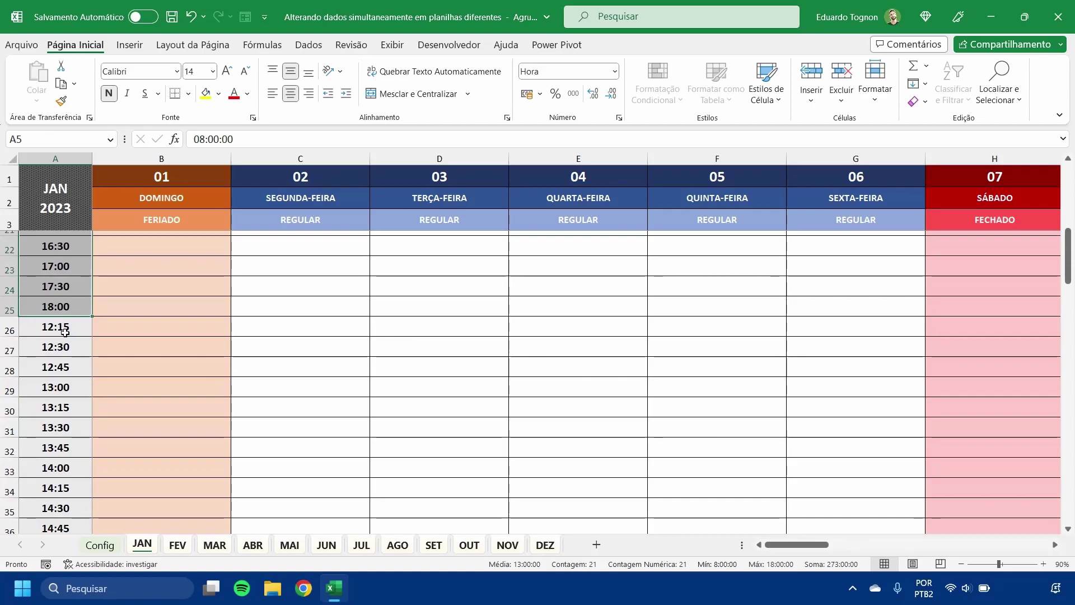
scroll(62, 247, down, 1)
scroll(63, 280, up, 1)
mouse_move(65, 275)
mouse_down()
mouse_move(70, 583)
mouse_move(62, 551)
mouse_up()
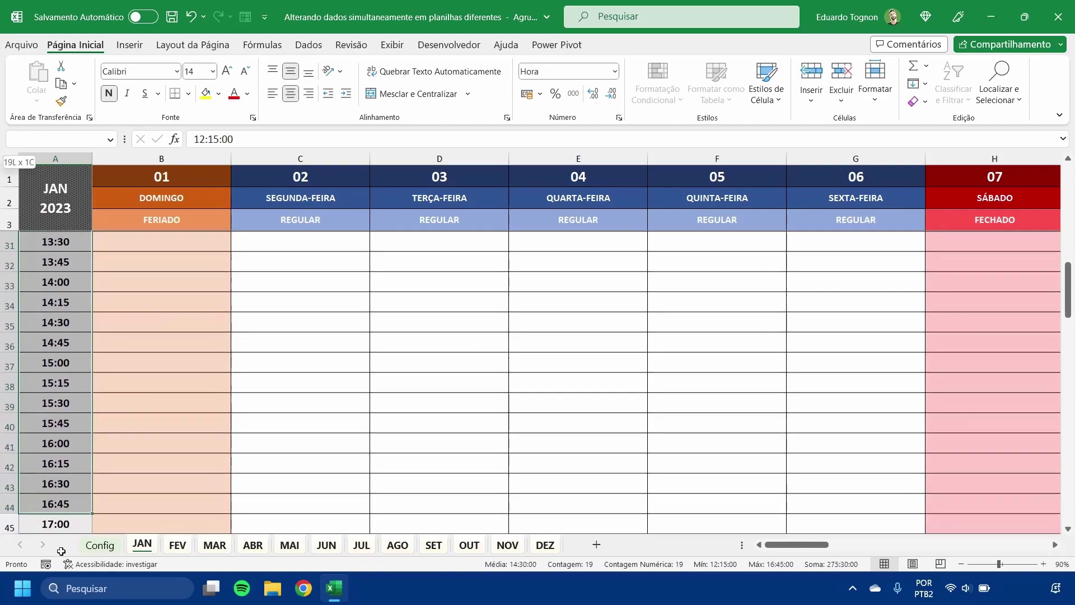
drag(61, 551, 52, 502)
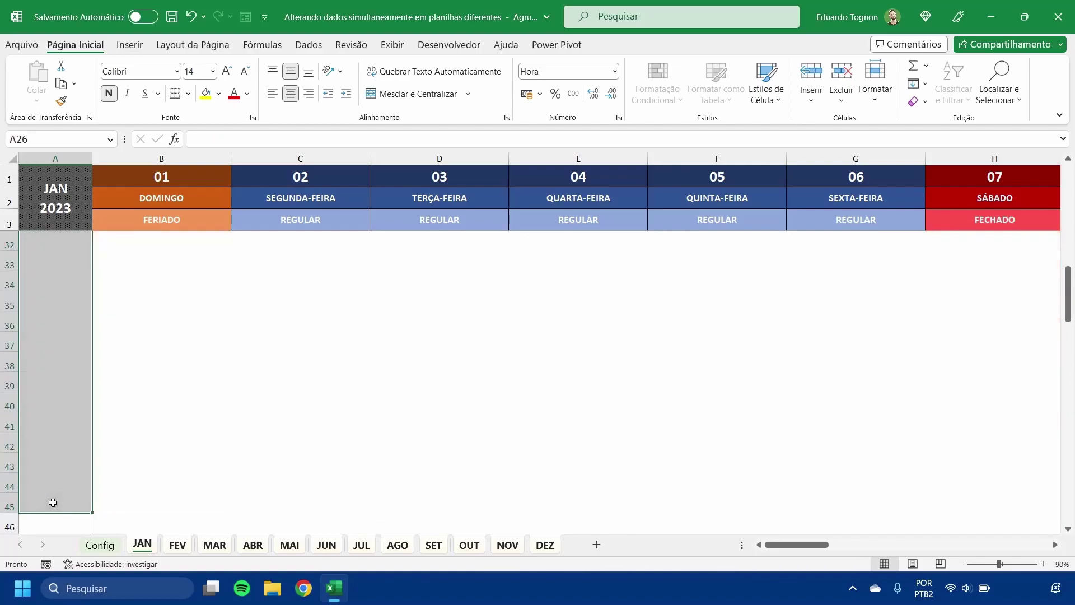
scroll(287, 365, up, 2)
scroll(287, 365, up, 3)
Deselect the cleared cells and review JAN's new 08:00–18:00 time column
click(290, 397)
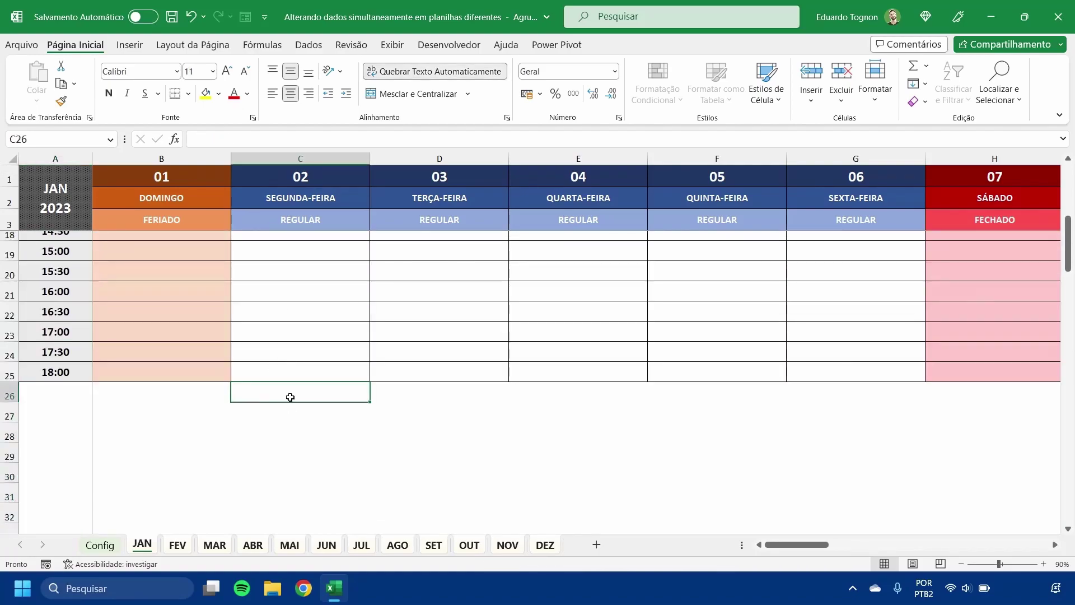
scroll(148, 394, up, 1)
scroll(84, 448, up, 2)
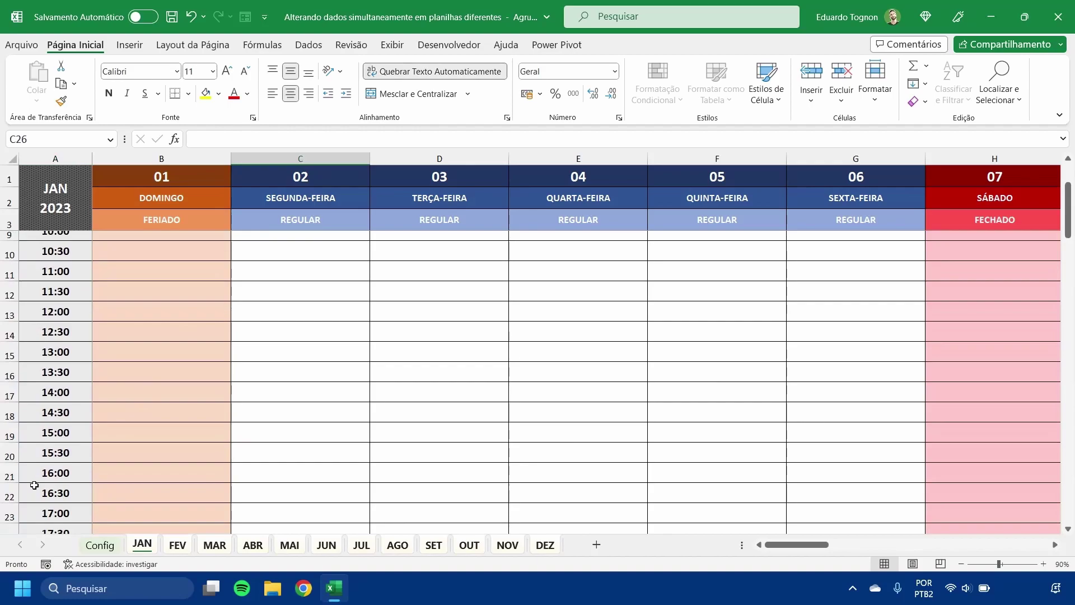
scroll(35, 485, down, 2)
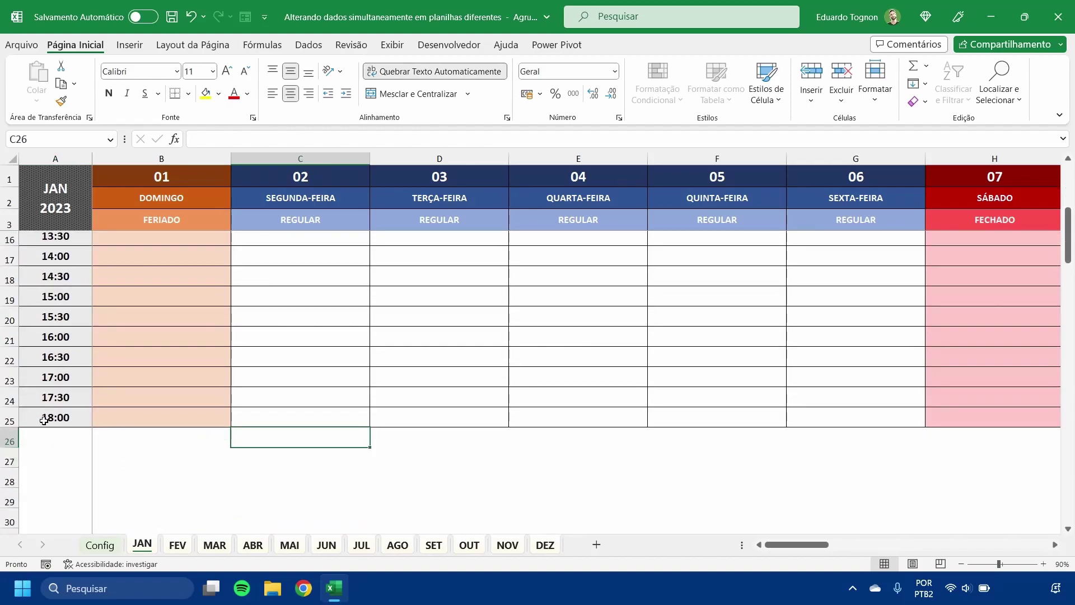
scroll(43, 420, up, 3)
scroll(53, 408, up, 1)
scroll(68, 319, down, 1)
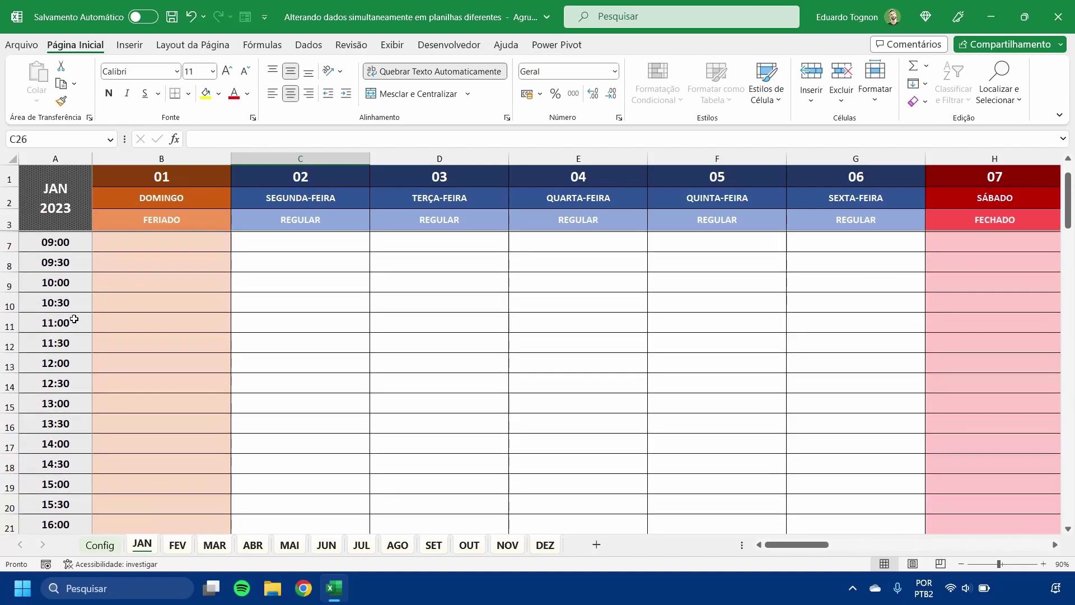
scroll(71, 336, up, 1)
scroll(64, 320, down, 3)
scroll(62, 361, down, 1)
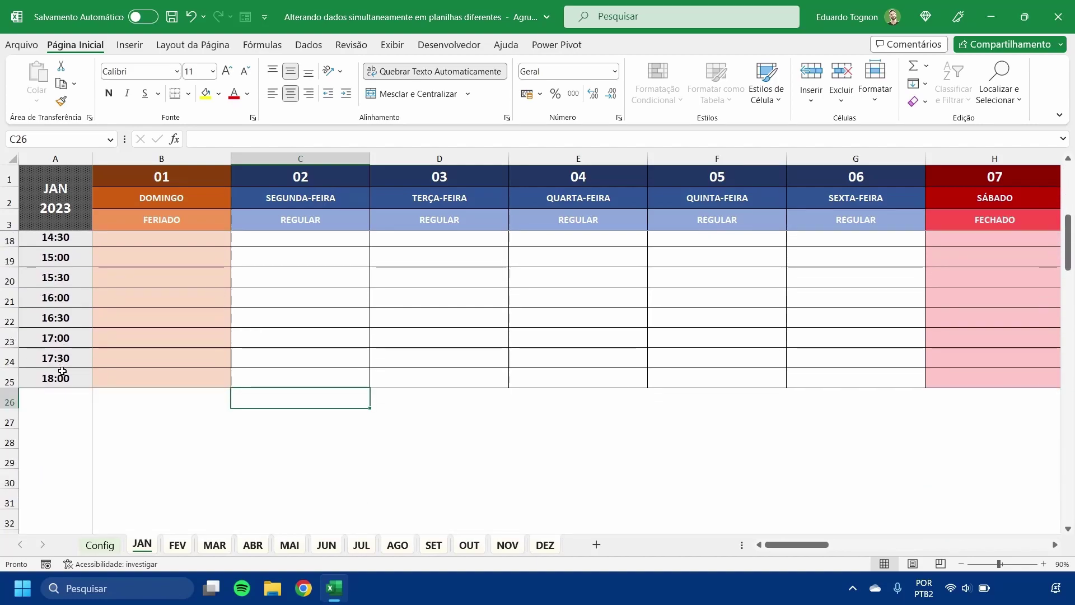
scroll(62, 371, up, 1)
scroll(62, 371, up, 2)
scroll(73, 388, down, 2)
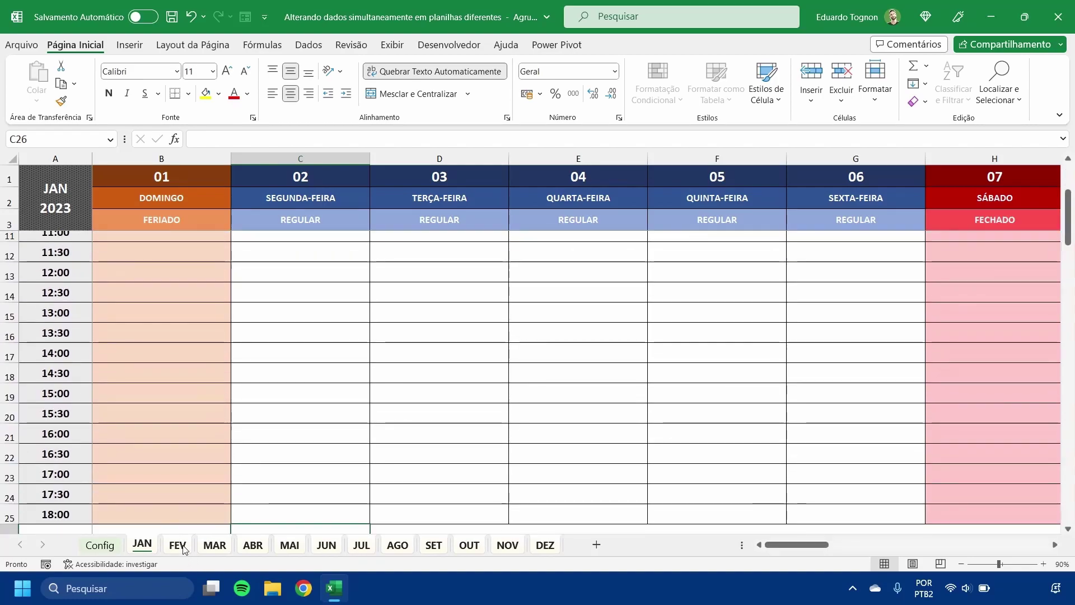
Check that FEV, MAR and ABR carry the same 08:00–18:00 times
key(ctrl+Page_Down)
scroll(70, 290, down, 5)
scroll(70, 290, up, 1)
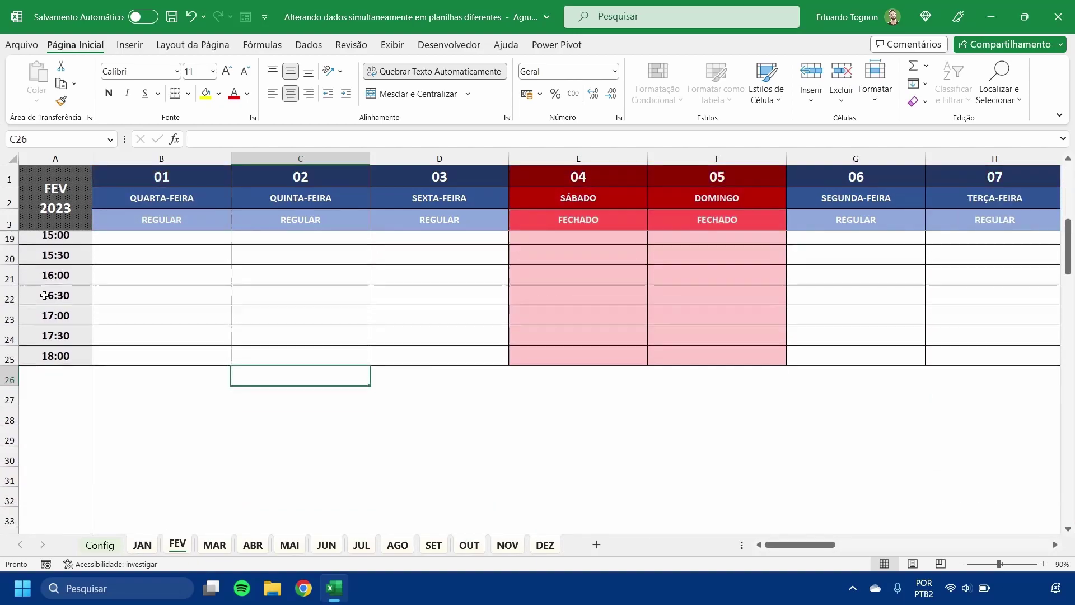
scroll(70, 290, up, 4)
click(217, 545)
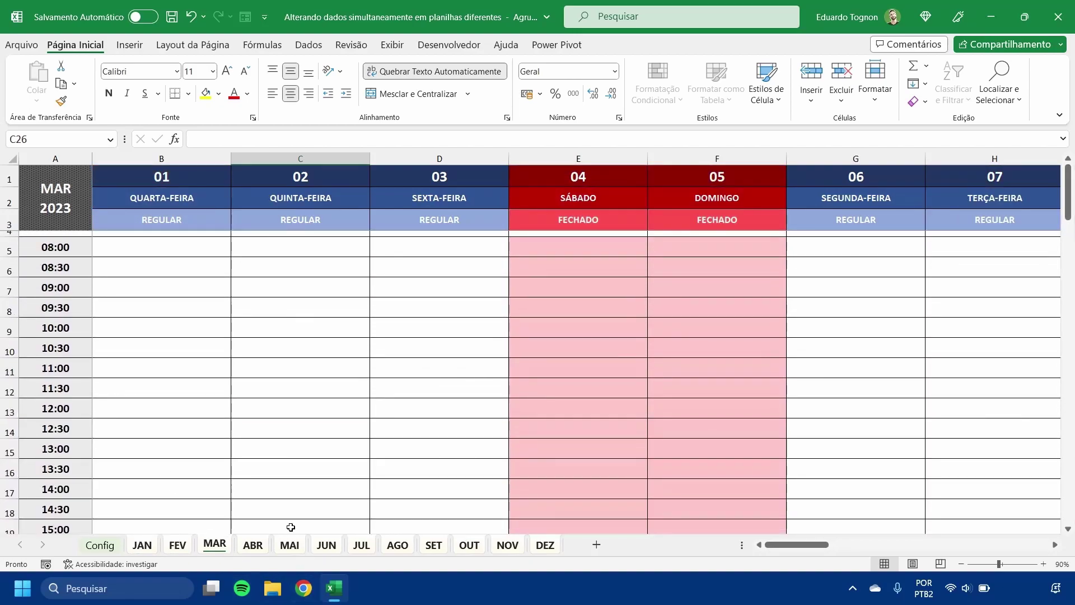
click(251, 551)
scroll(77, 391, down, 3)
scroll(77, 391, down, 1)
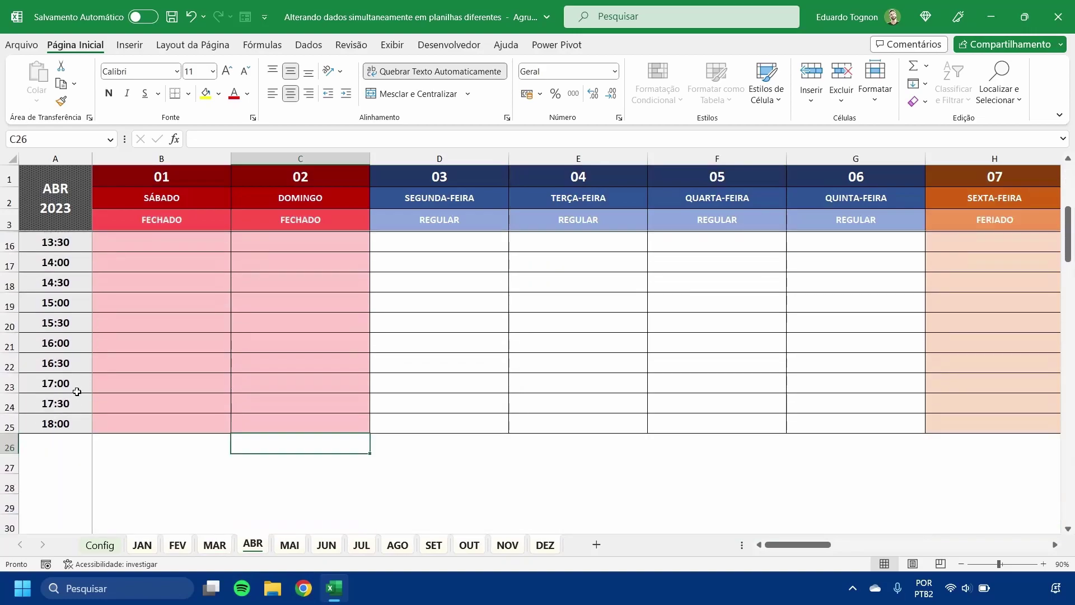
scroll(76, 392, up, 3)
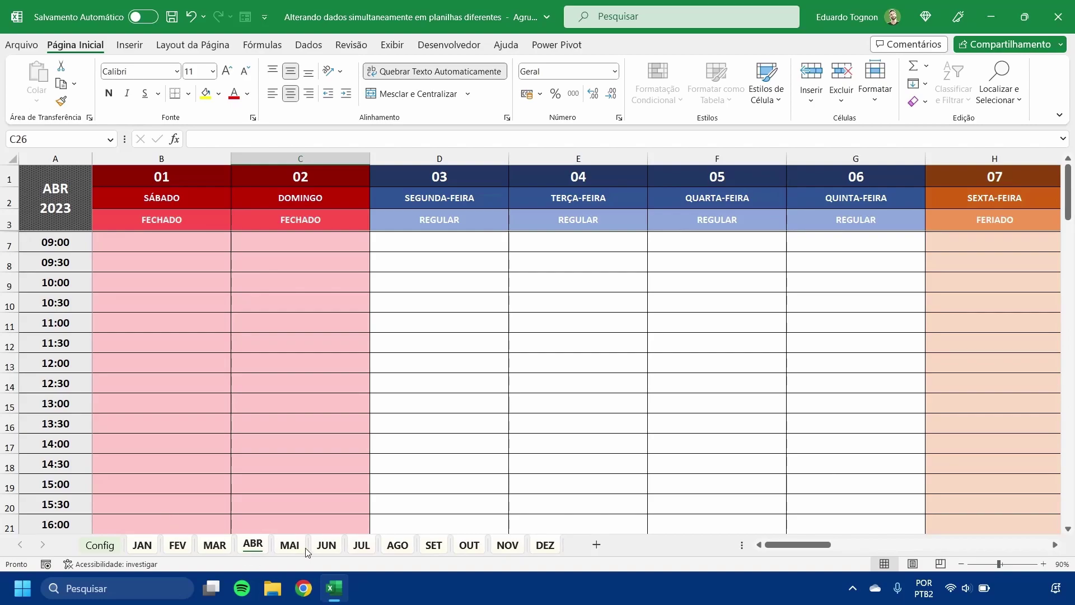
Dismiss the grouped-sheet options menu and open the Config sheet
right_click(257, 552)
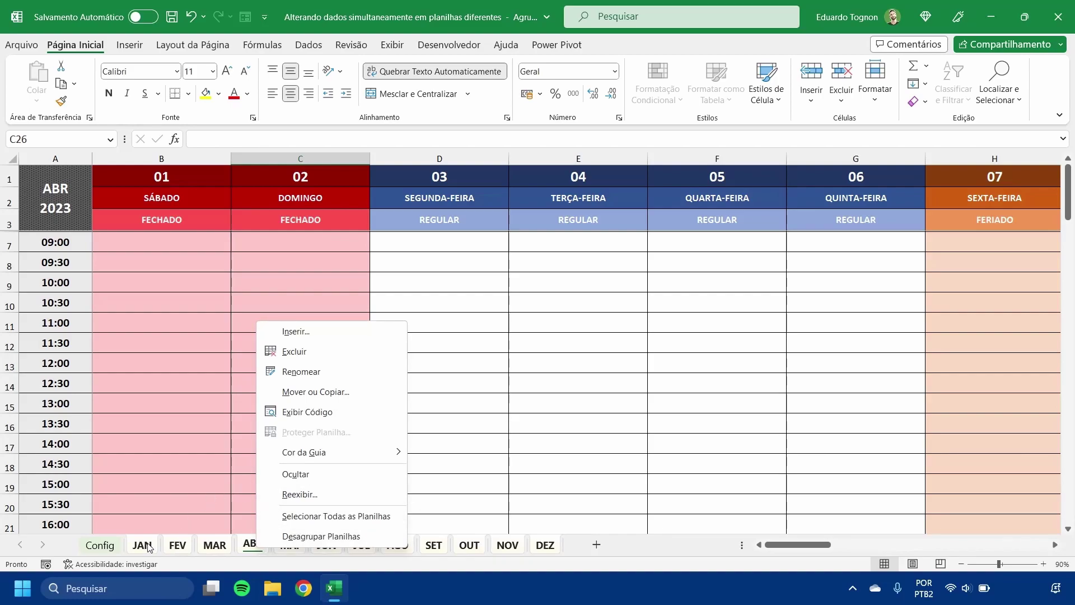
click(106, 545)
click(106, 546)
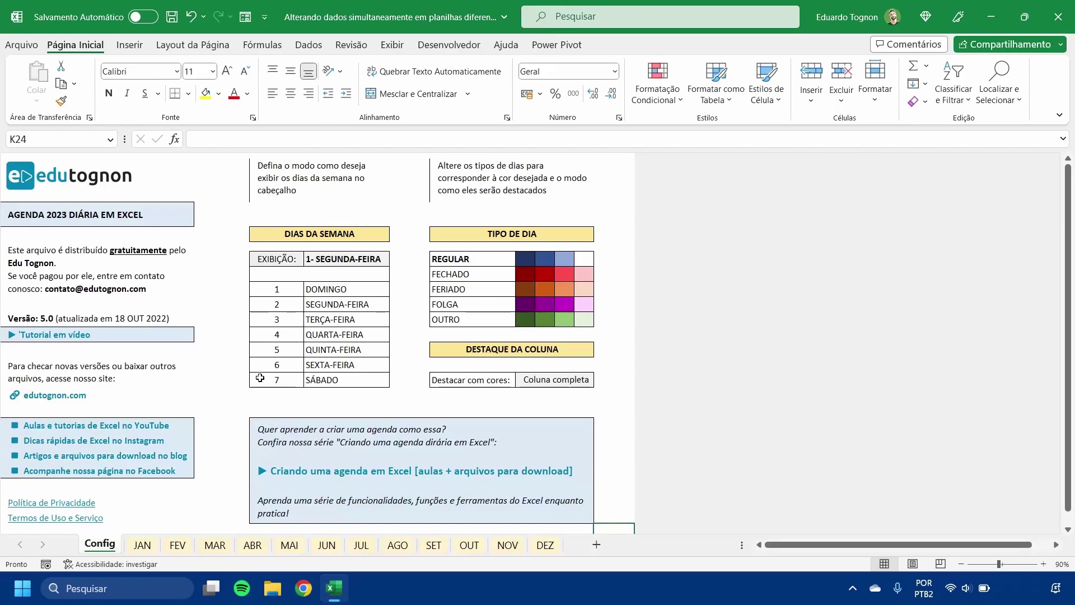
Browse JAN through ABR, then return to JAN scrolled up to its 08:00 start
click(141, 545)
click(178, 544)
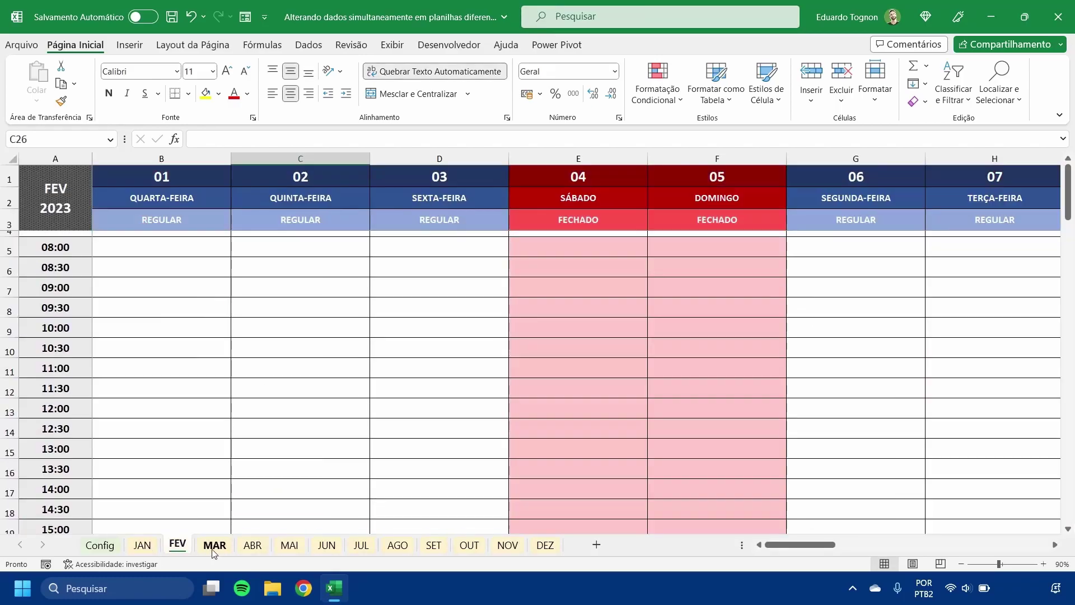
click(214, 545)
click(253, 546)
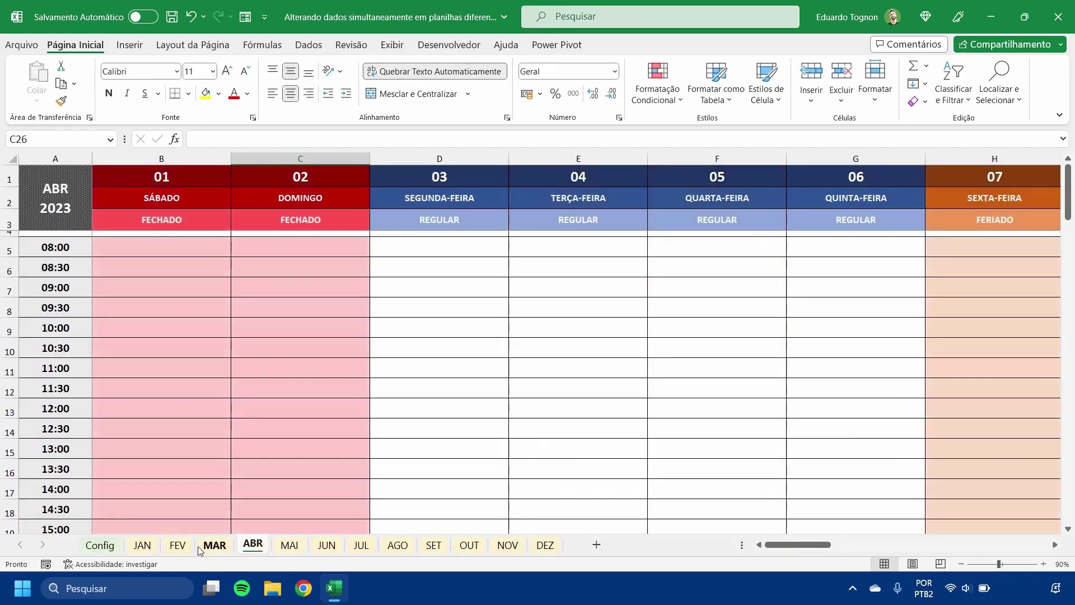
click(142, 545)
scroll(149, 548, up, 2)
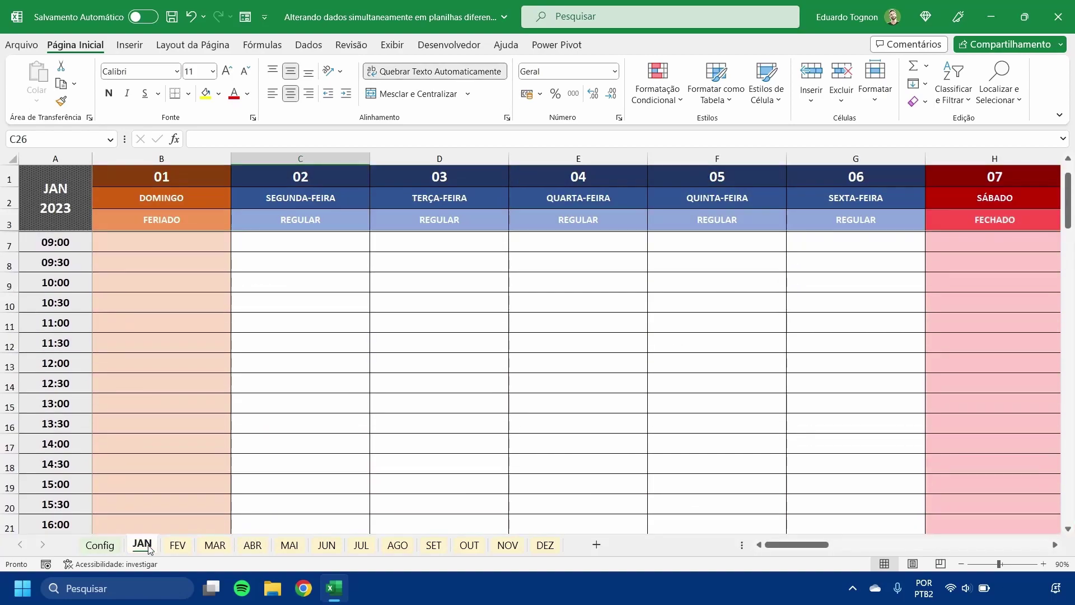
scroll(148, 549, up, 1)
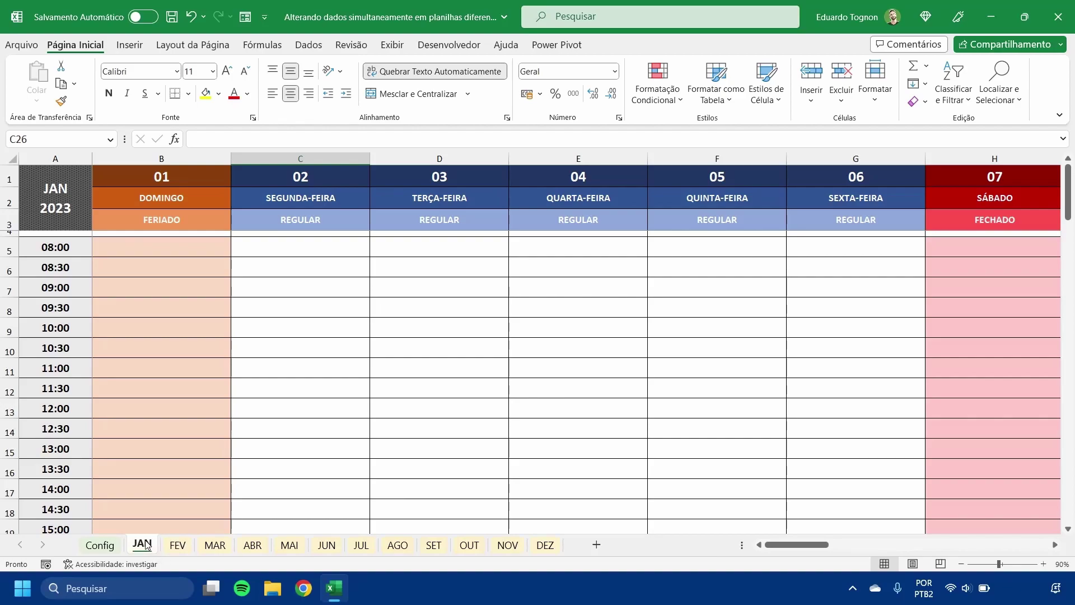
Group the month sheets with JAN and enter JOÃO in C8, day 02 at 09:30
ctrl+click(254, 547)
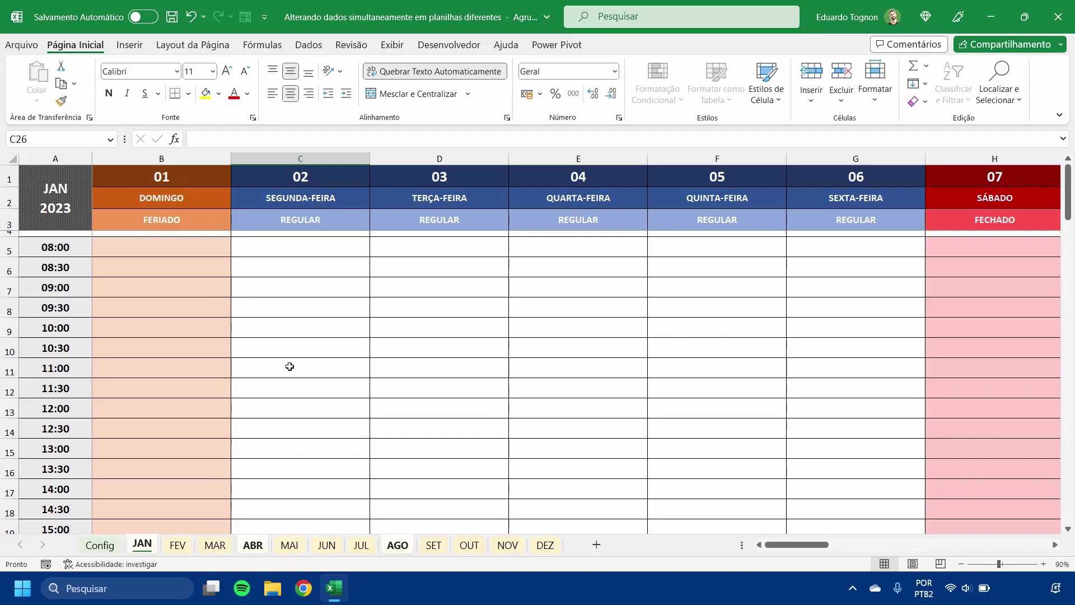
scroll(288, 365, down, 1)
scroll(272, 354, up, 1)
click(290, 304)
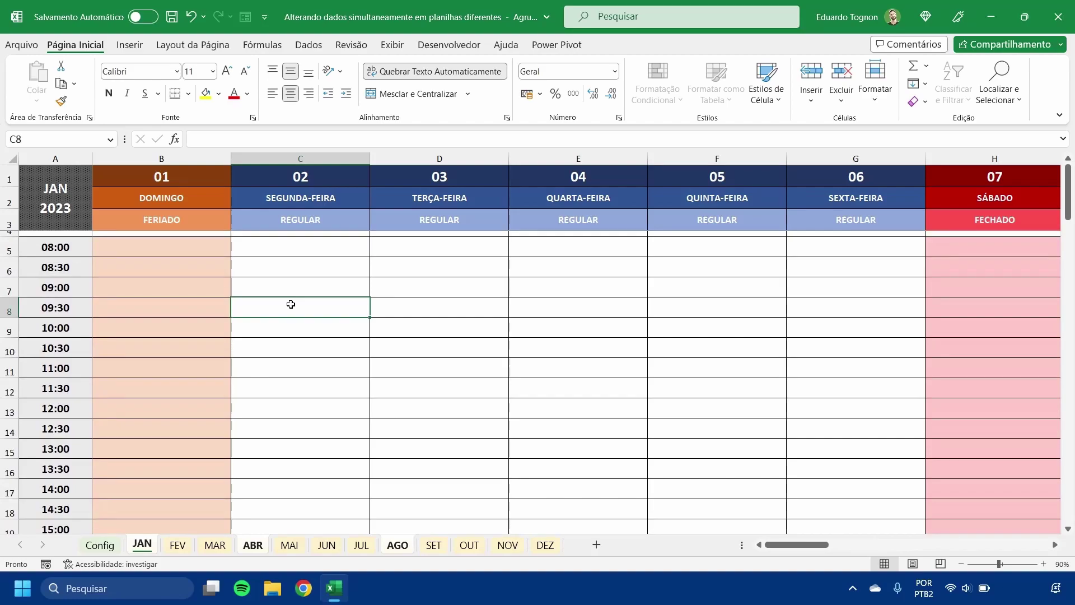
text(JO)
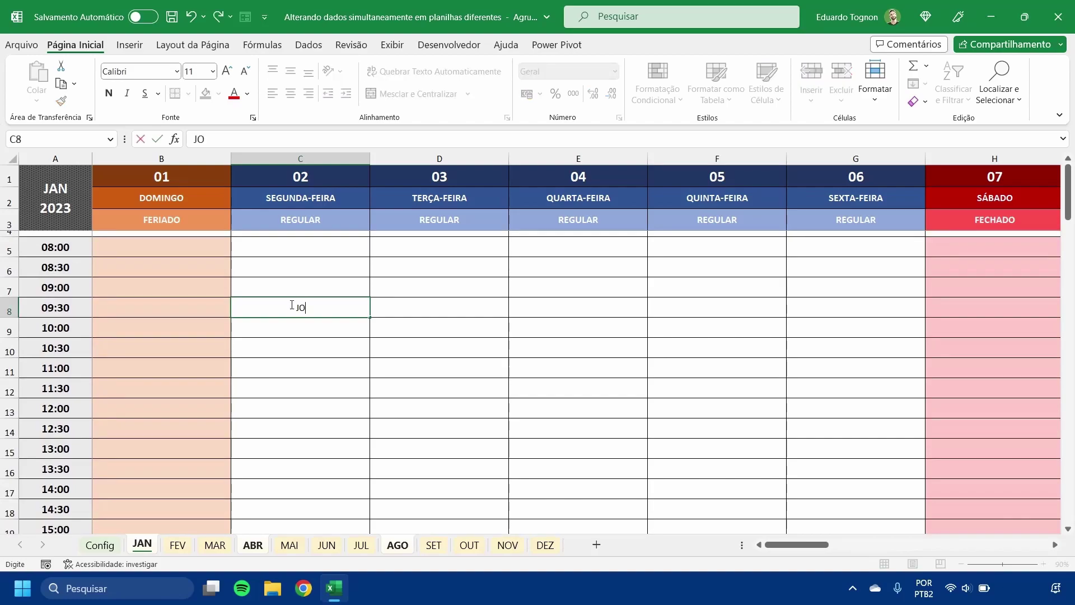
text(ÃO)
key(Return)
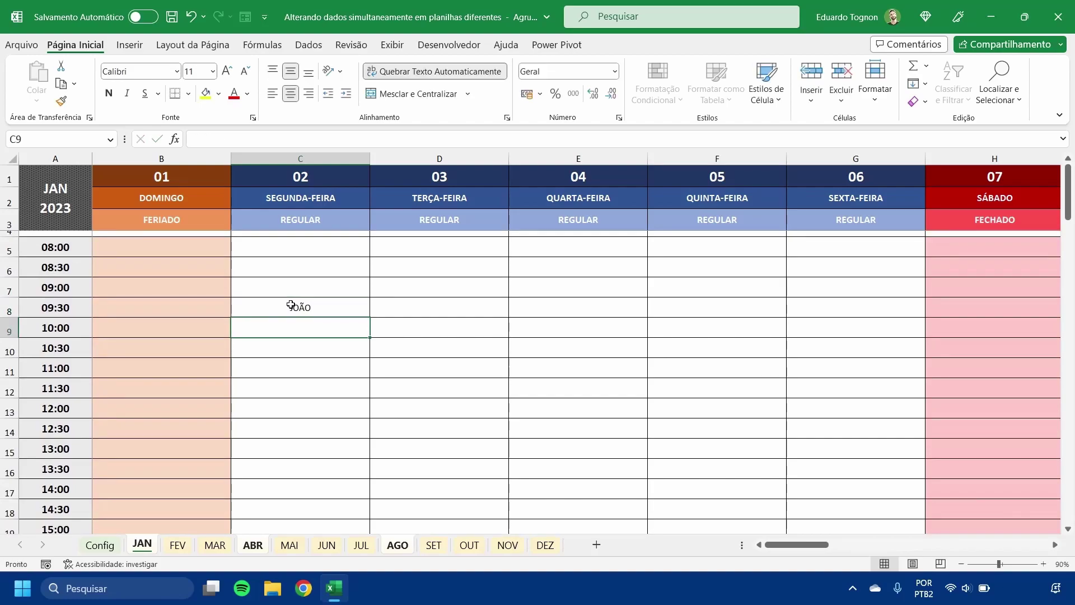
click(305, 309)
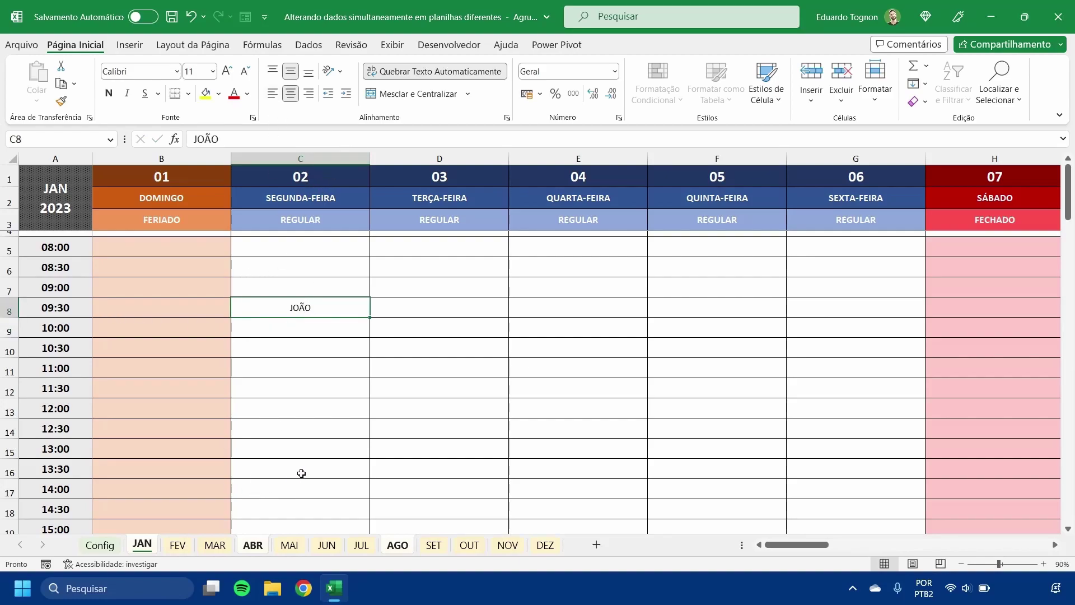
Make JOÃO in C8 bold, italic, size 14 and dark blue, then view ABR
click(109, 93)
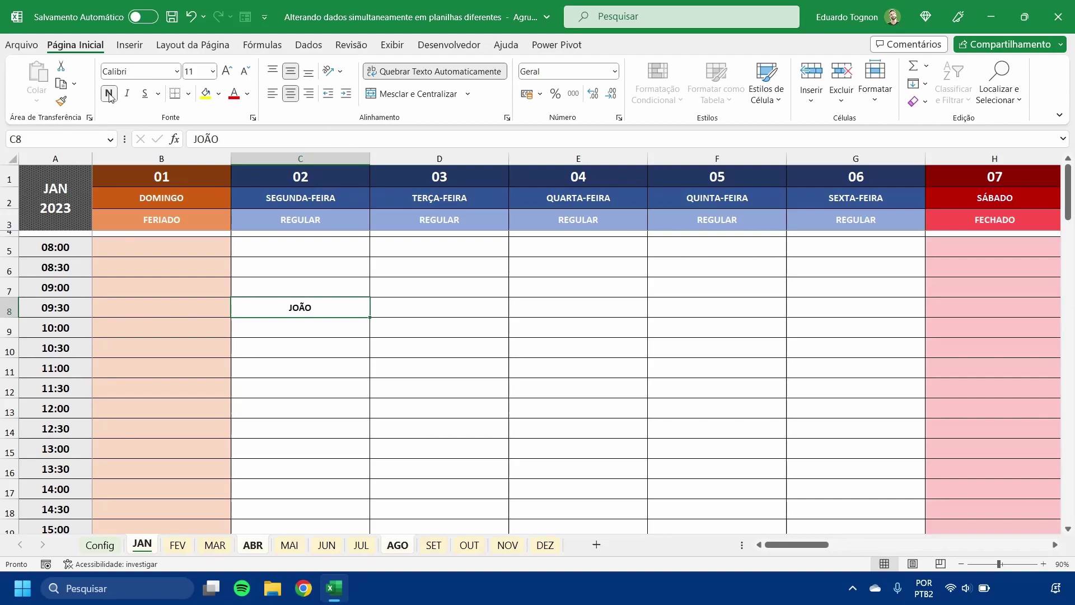
click(228, 72)
click(228, 72)
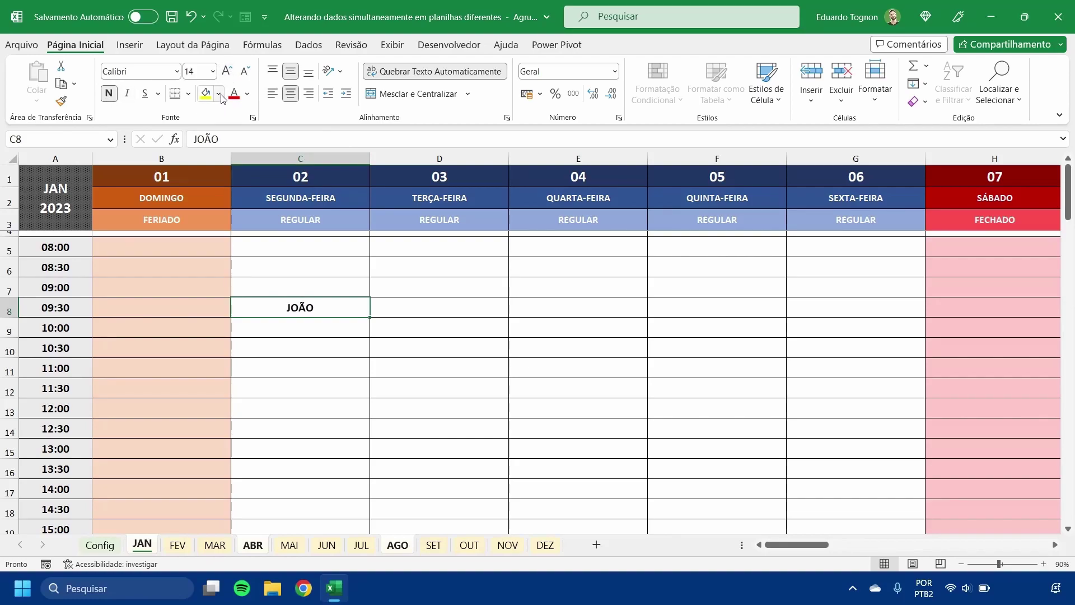
click(220, 95)
click(220, 94)
click(247, 94)
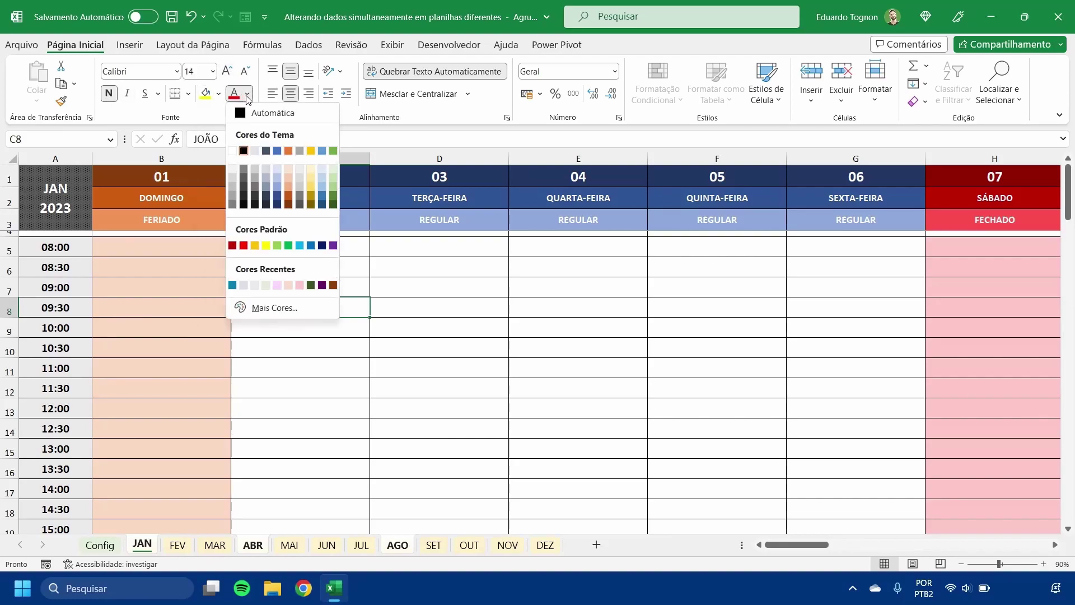
click(271, 184)
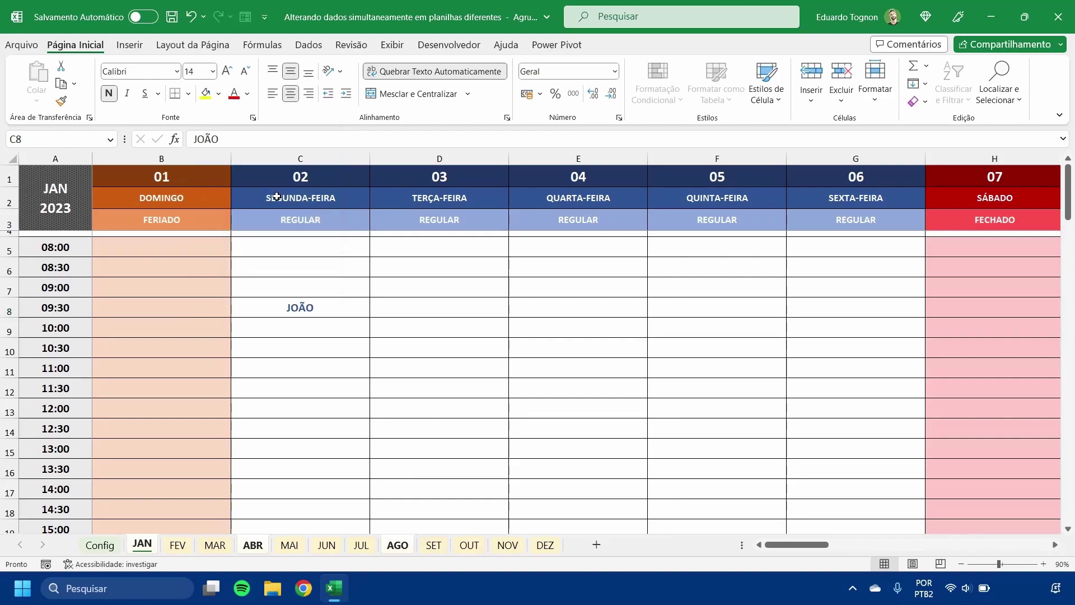
click(128, 94)
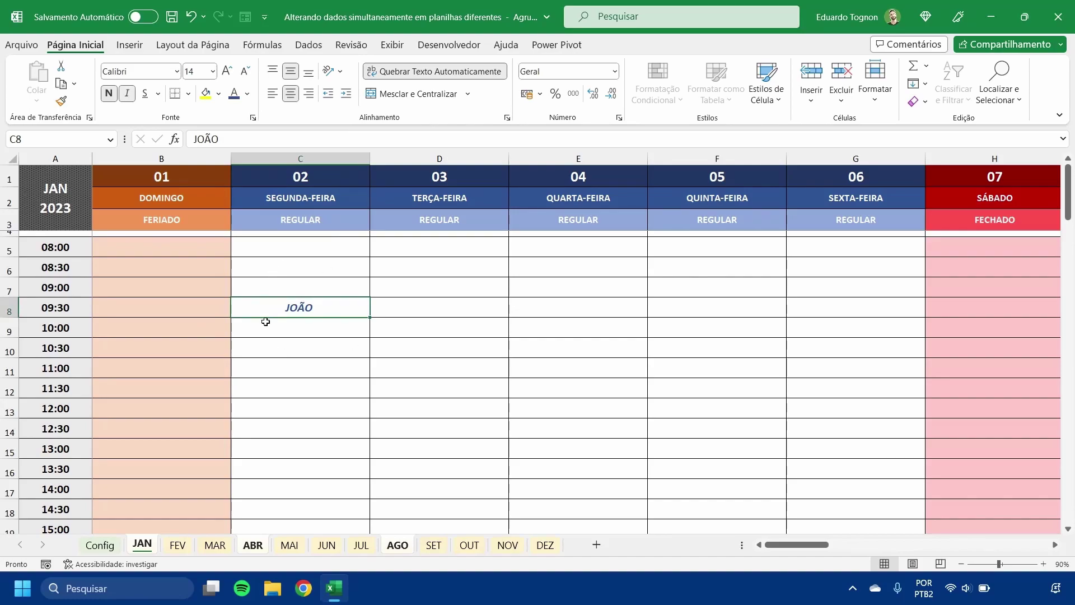
click(251, 547)
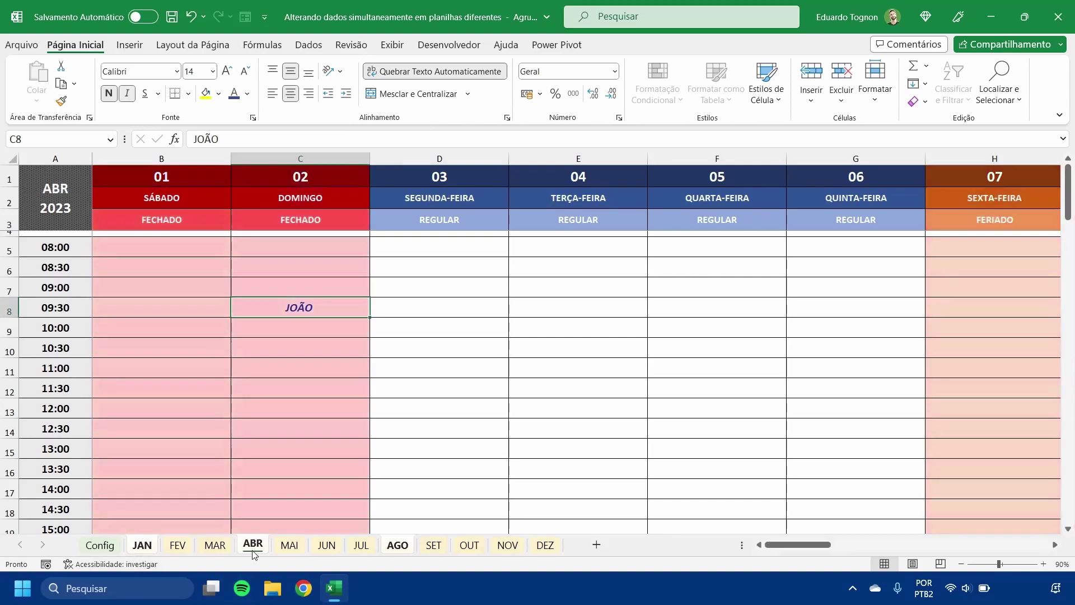
View the AGO sheet to confirm the formatted JOÃO appears in C8
click(398, 546)
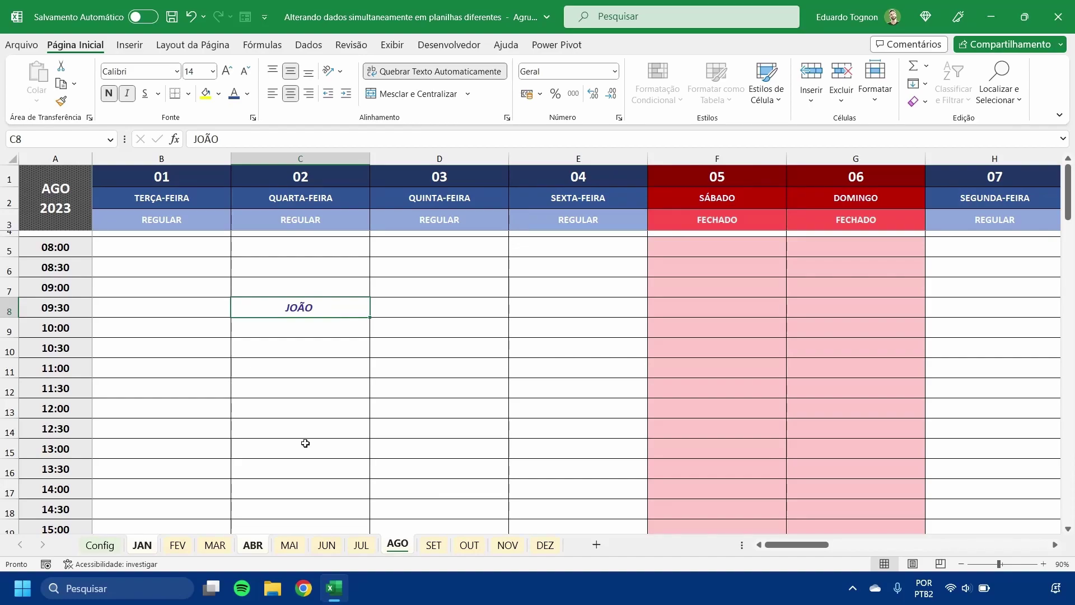
click(305, 442)
click(292, 307)
Ungroup the month sheets, compare JAN with FEV and MAR, and select B8 on JAN
right_click(400, 546)
click(429, 528)
click(142, 546)
click(178, 544)
click(215, 546)
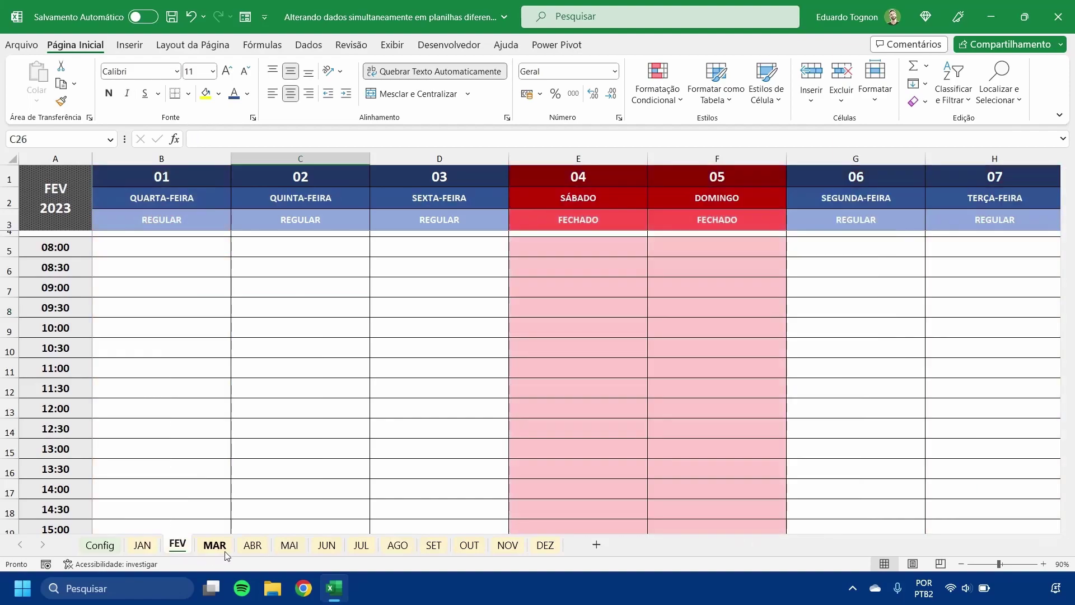
click(147, 548)
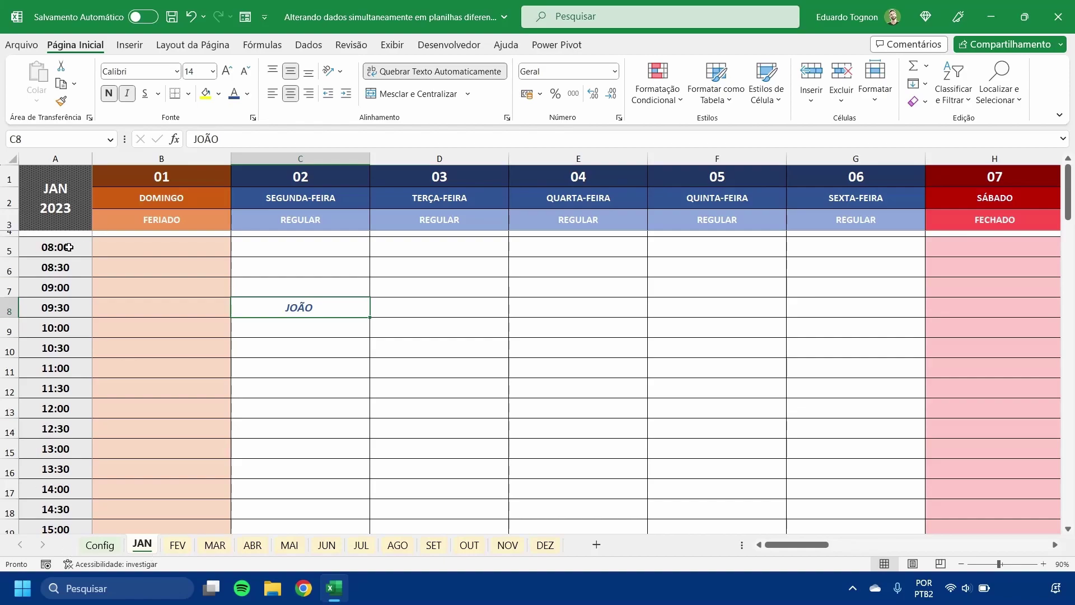
drag(67, 246, 77, 373)
click(154, 308)
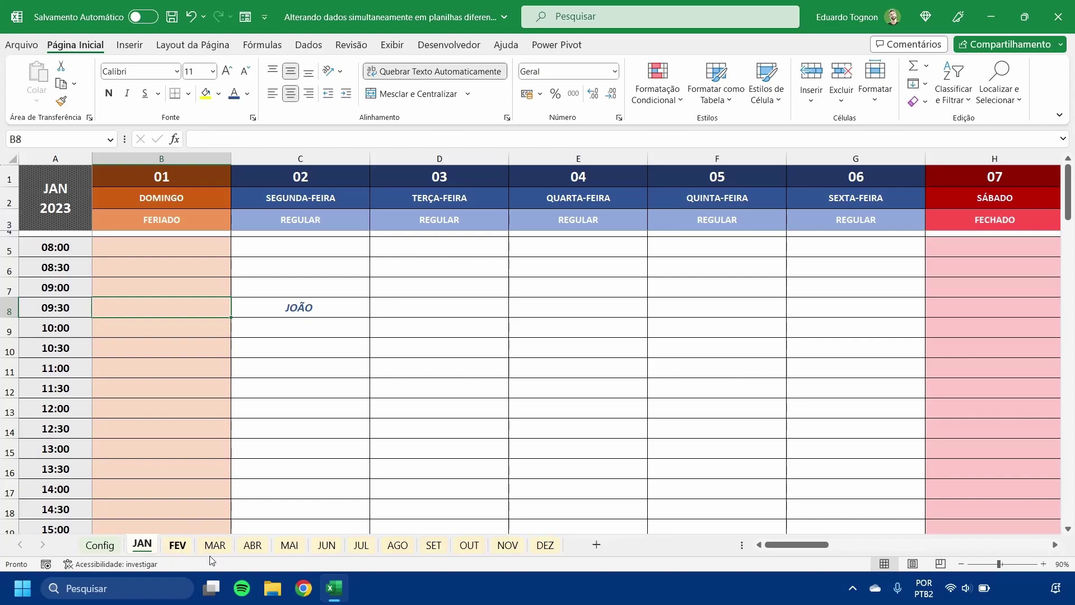
shift+click(289, 547)
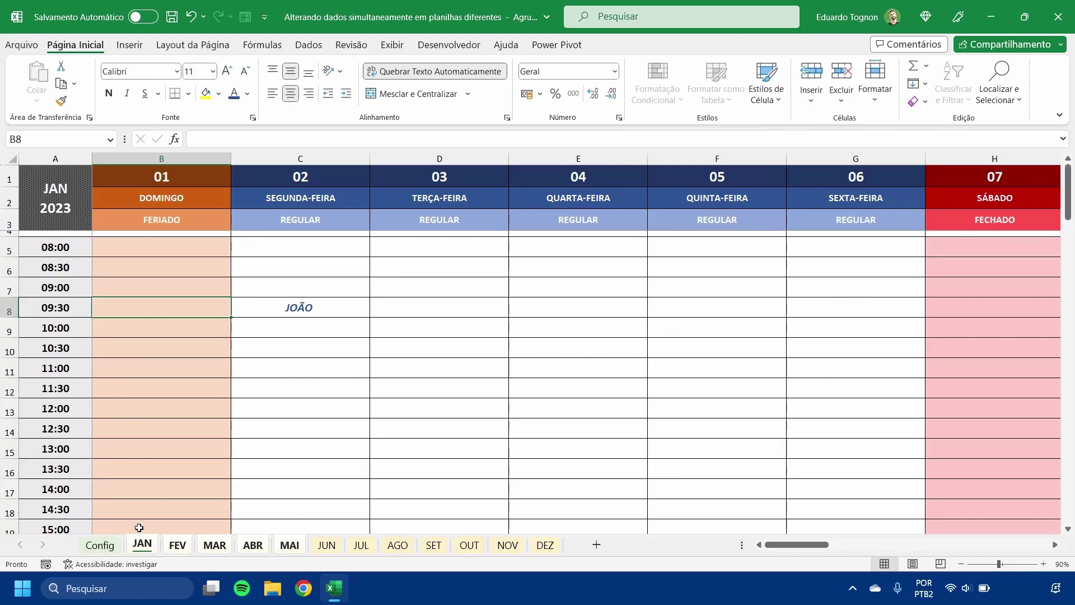
click(326, 545)
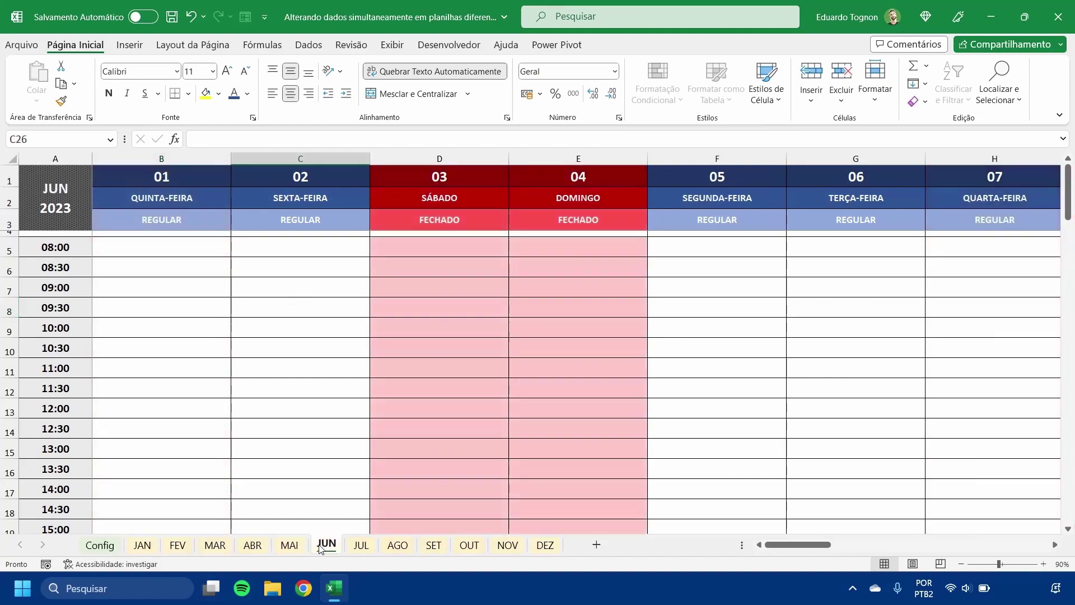
click(398, 545)
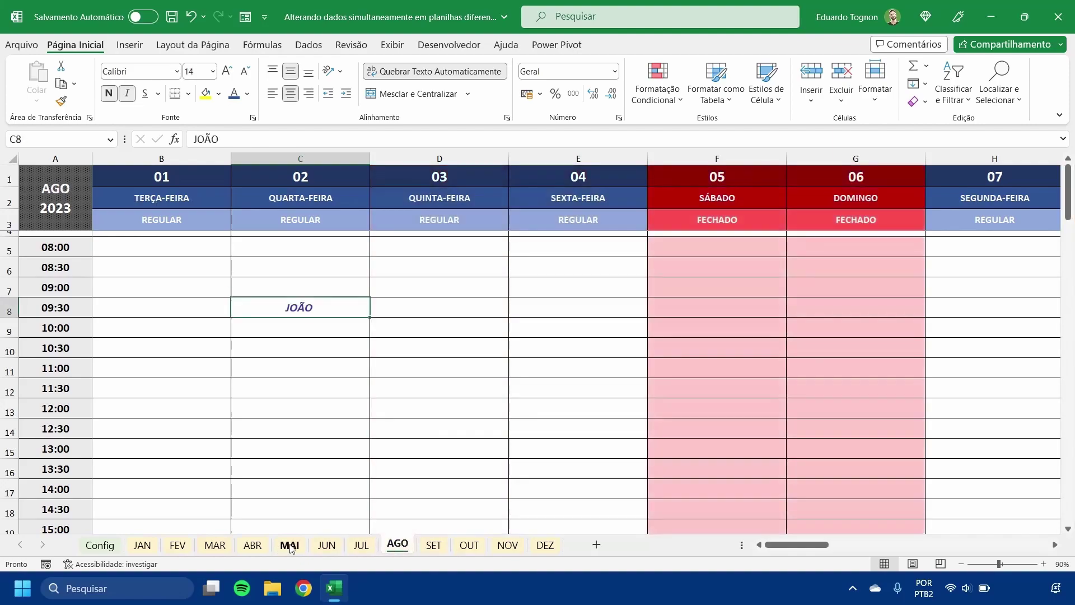
click(143, 544)
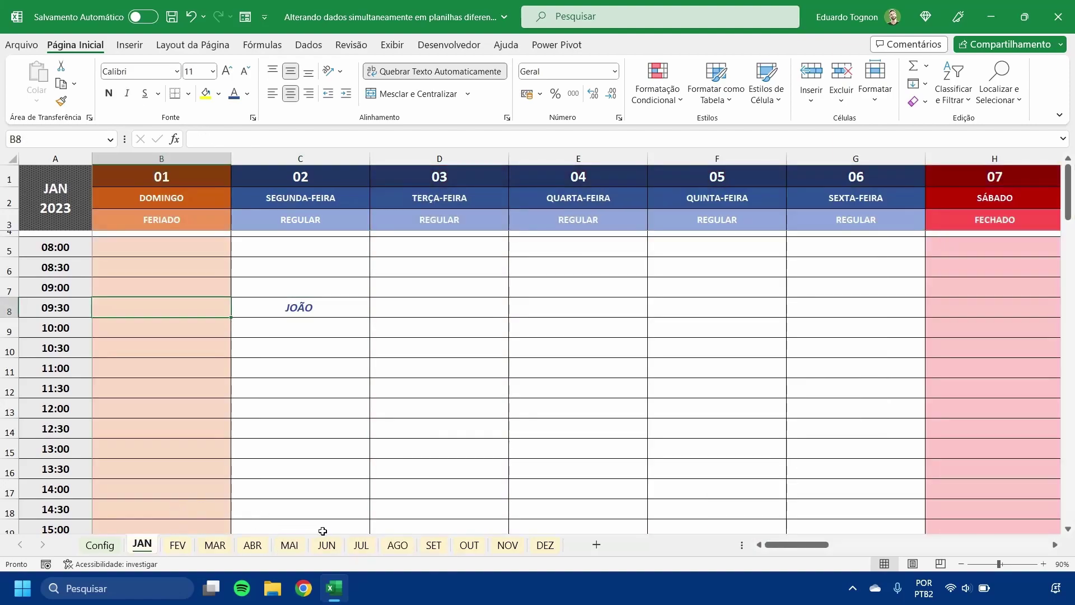